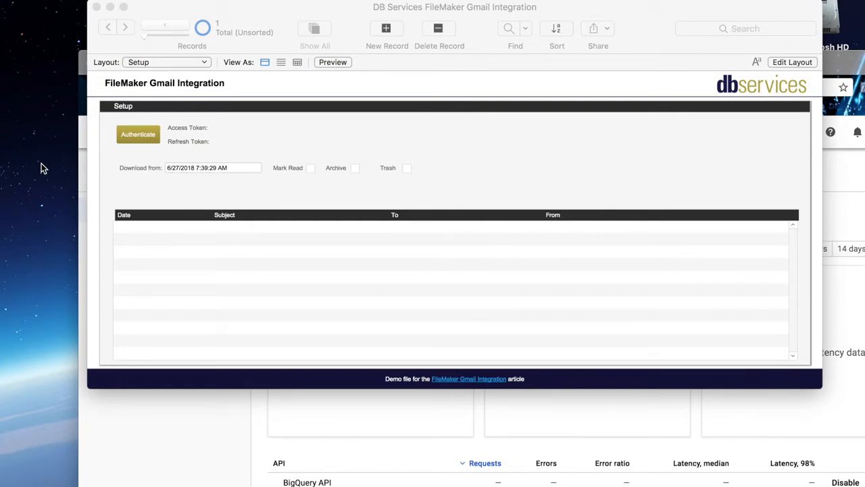
Step: Open the Gmail authentication checklist, and select the DB Services project in the Google APIs console in the browser
{"action": "left_click", "coordinate": [141, 136]}
{"action": "left_click", "coordinate": [138, 134]}
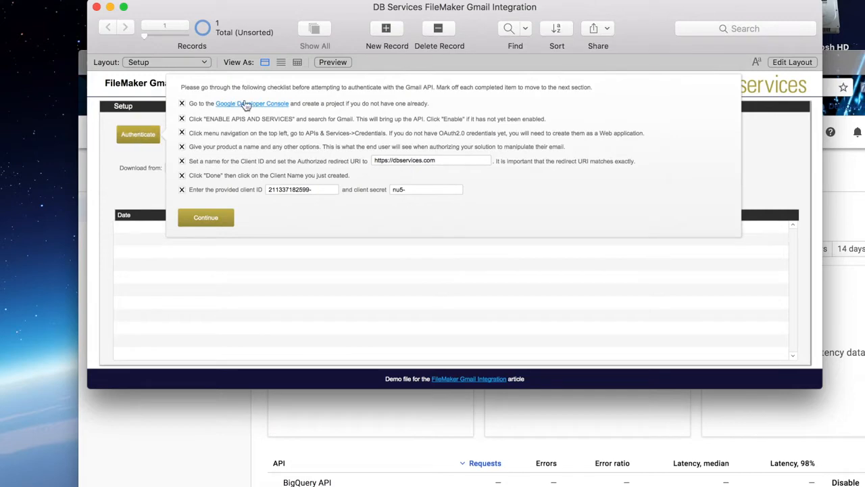
{"action": "left_click", "coordinate": [208, 445]}
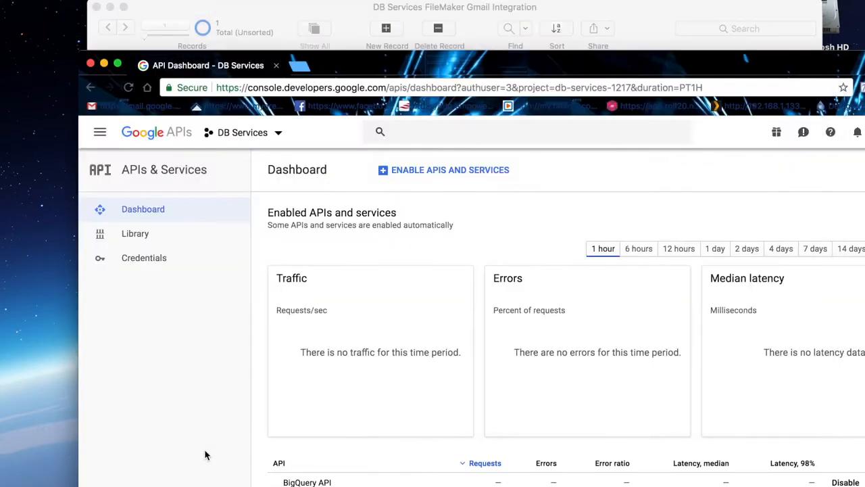
{"action": "left_click", "coordinate": [243, 132]}
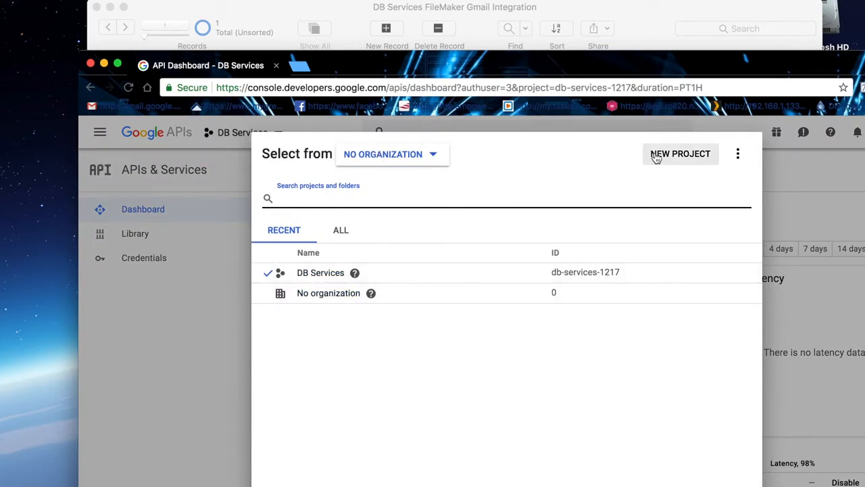
{"action": "left_click", "coordinate": [324, 274]}
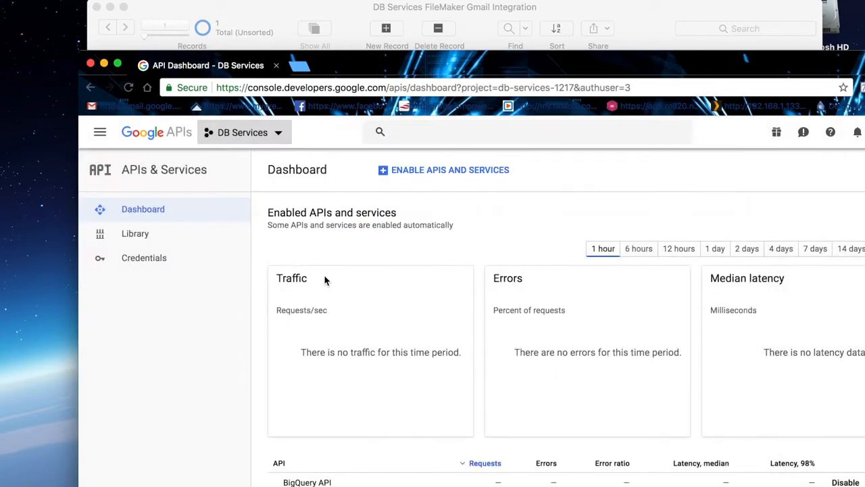
Step: Search the API Library for gmail and open the Gmail API page
{"action": "left_click", "coordinate": [446, 176]}
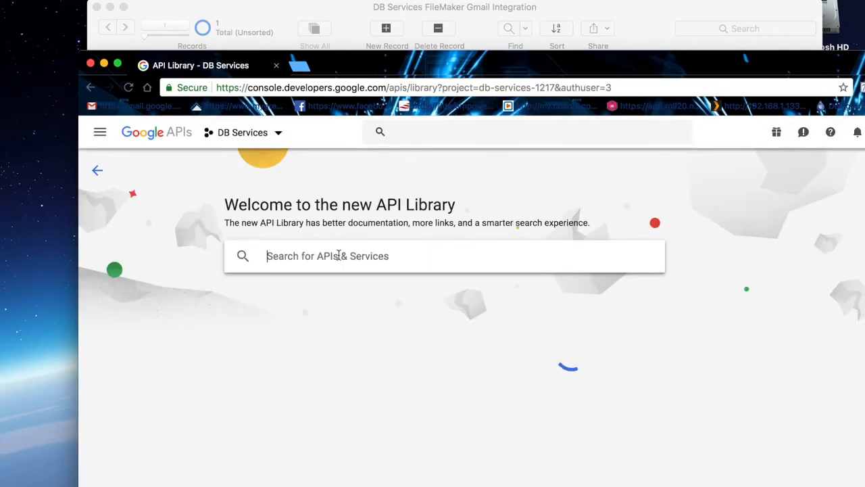
{"action": "left_click", "coordinate": [338, 255]}
{"action": "type", "text": "gmail"}
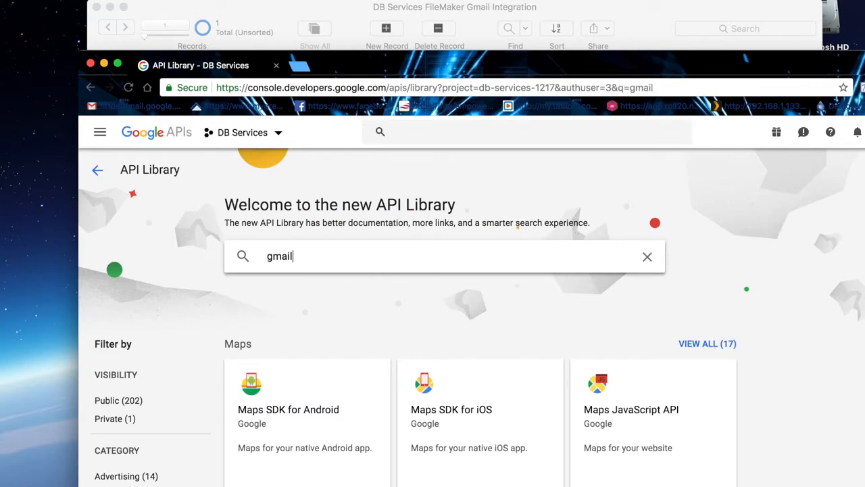
{"action": "left_click", "coordinate": [304, 301]}
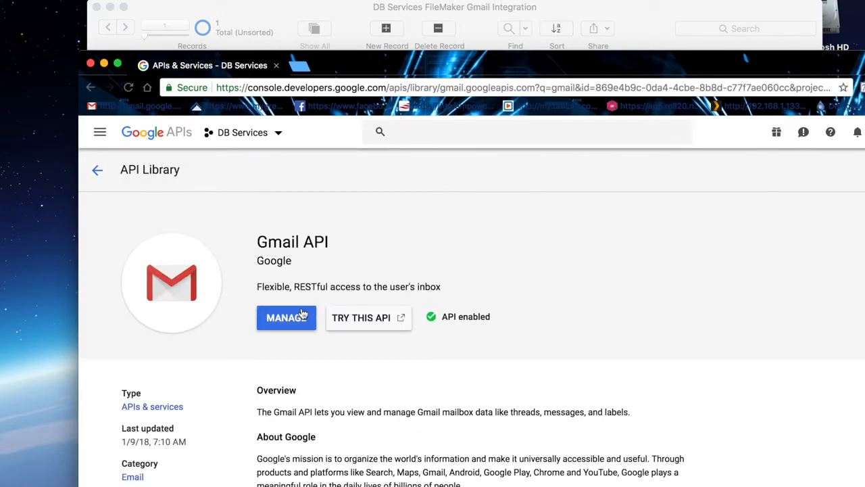
Step: Go to the project's credentials and open the OAuth 2.0 client named Google OAuth2.0
{"action": "left_click", "coordinate": [99, 133]}
{"action": "mouse_move", "coordinate": [236, 187]}
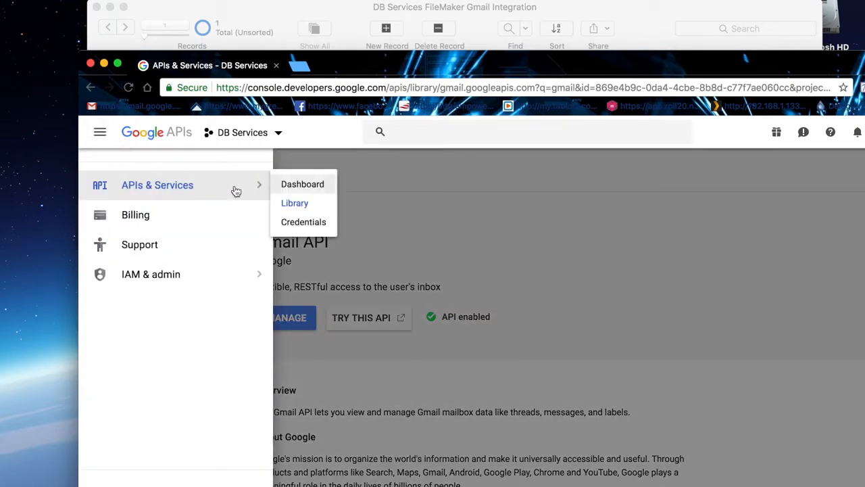
{"action": "left_click", "coordinate": [323, 223]}
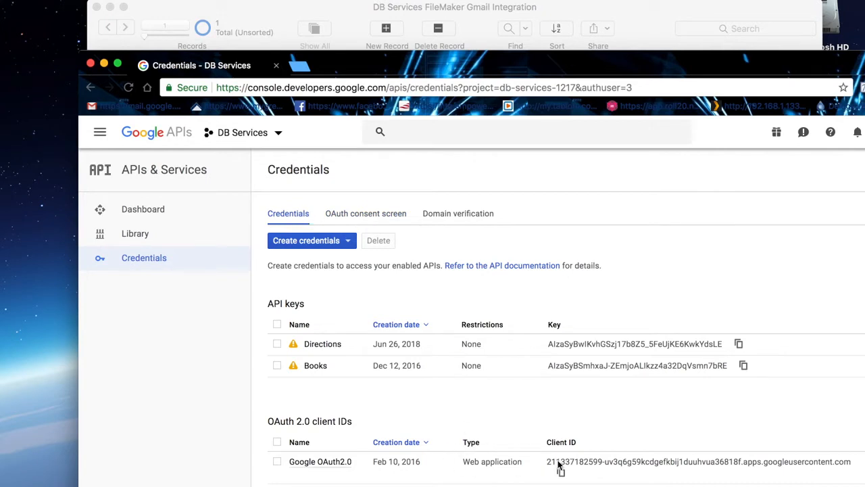
{"action": "left_click", "coordinate": [321, 463]}
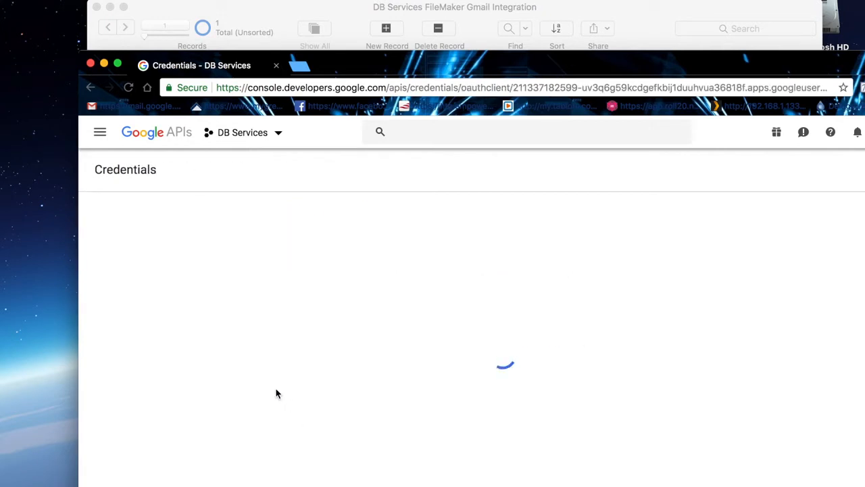
{"action": "scroll", "coordinate": [297, 366], "scroll_direction": "down", "scroll_amount": 2}
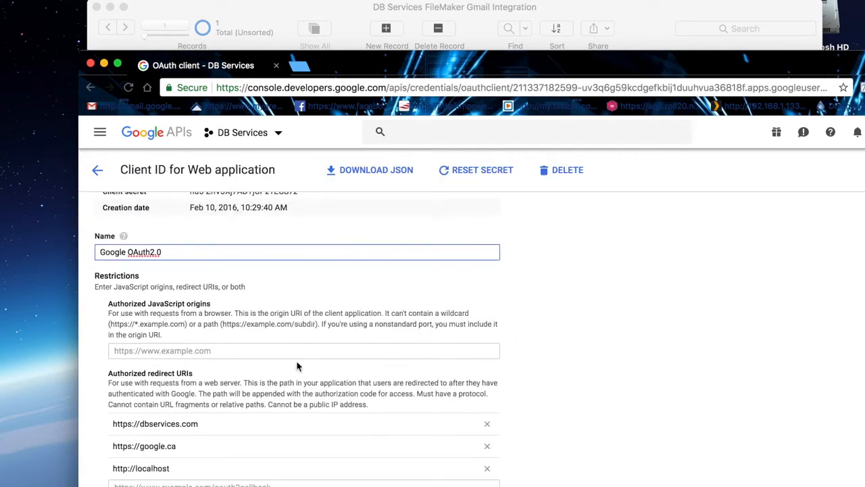
{"action": "triple_click", "coordinate": [161, 423]}
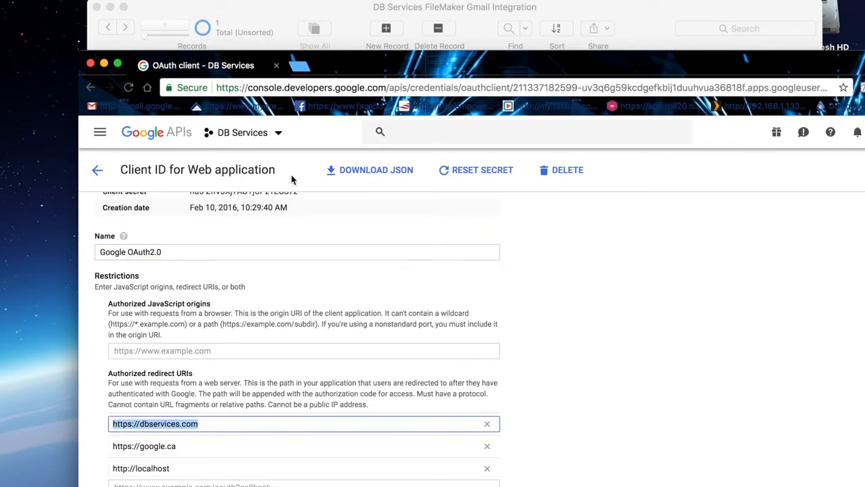
{"action": "left_click", "coordinate": [350, 14]}
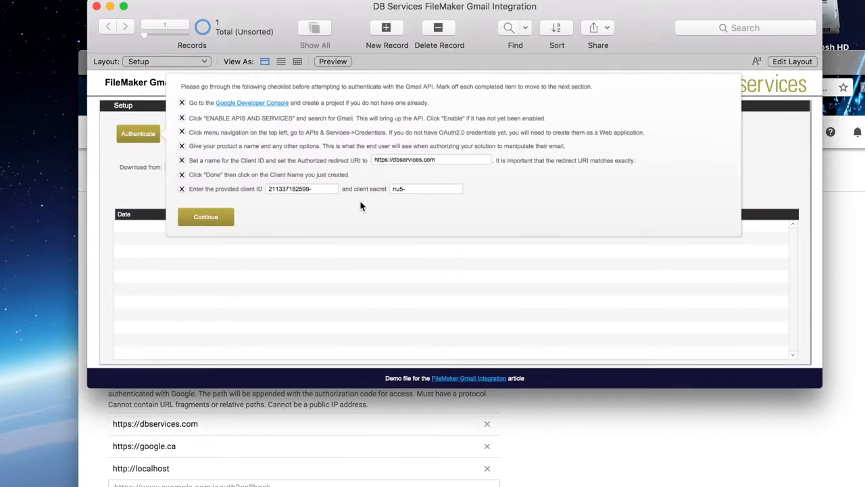
{"action": "left_click", "coordinate": [428, 162]}
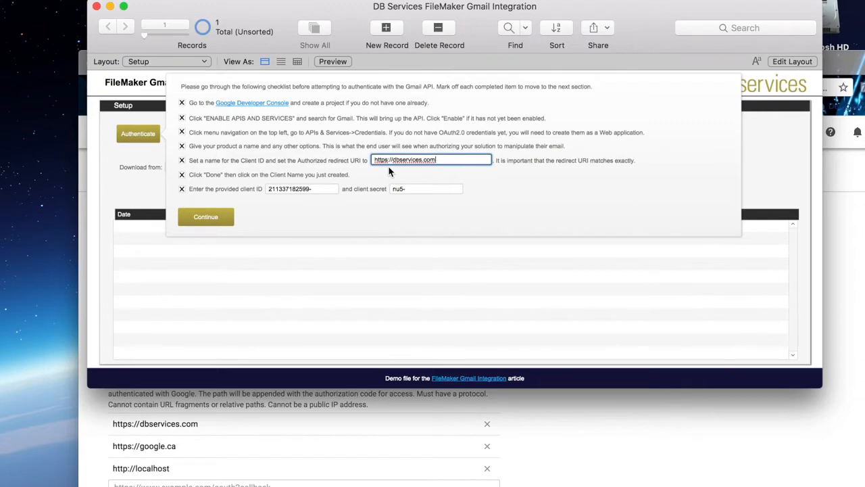
Step: Switch to the browser, review the OAuth client's client ID and client secret, and cancel resetting the secret
{"action": "left_click", "coordinate": [599, 439]}
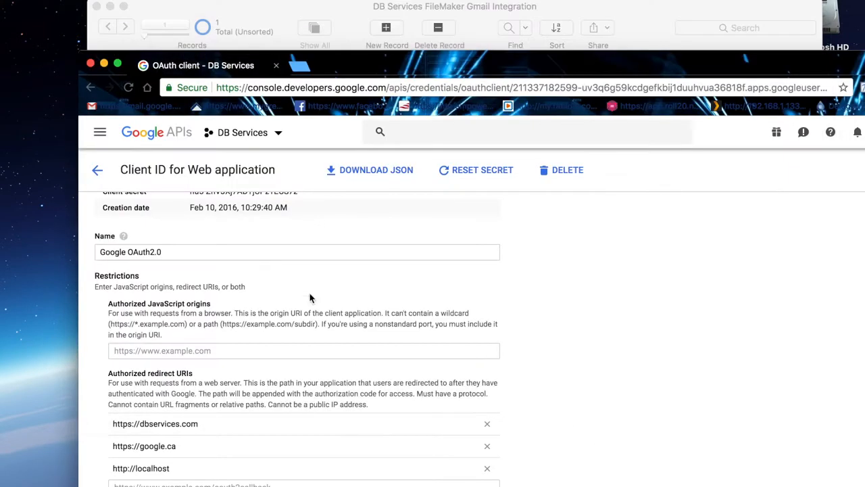
{"action": "scroll", "coordinate": [253, 262], "scroll_direction": "up", "scroll_amount": 2}
{"action": "double_click", "coordinate": [211, 229]}
{"action": "triple_click", "coordinate": [263, 244]}
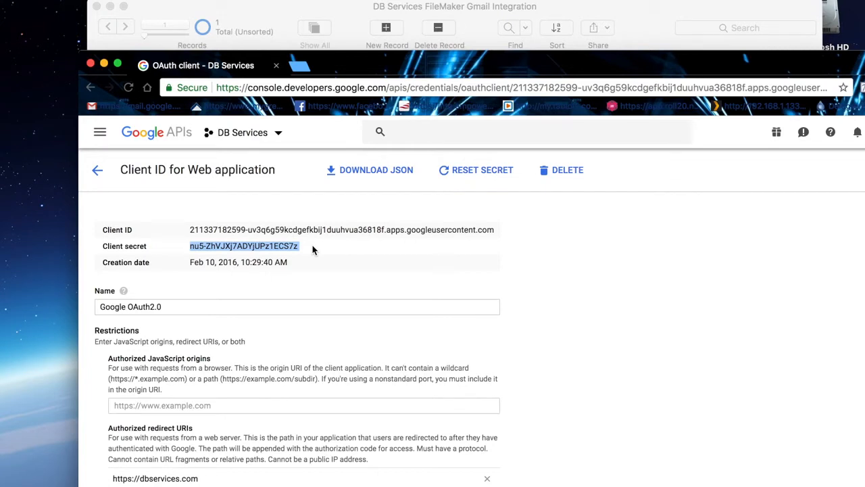
{"action": "left_click", "coordinate": [332, 261]}
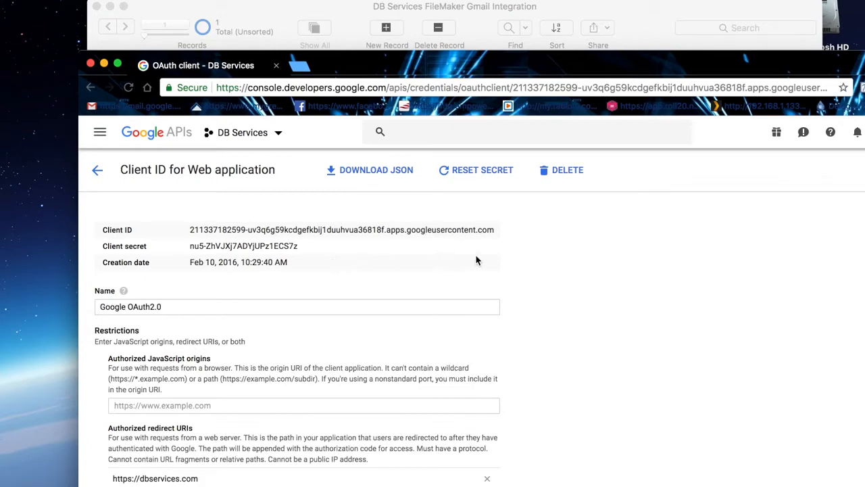
{"action": "left_click", "coordinate": [471, 173]}
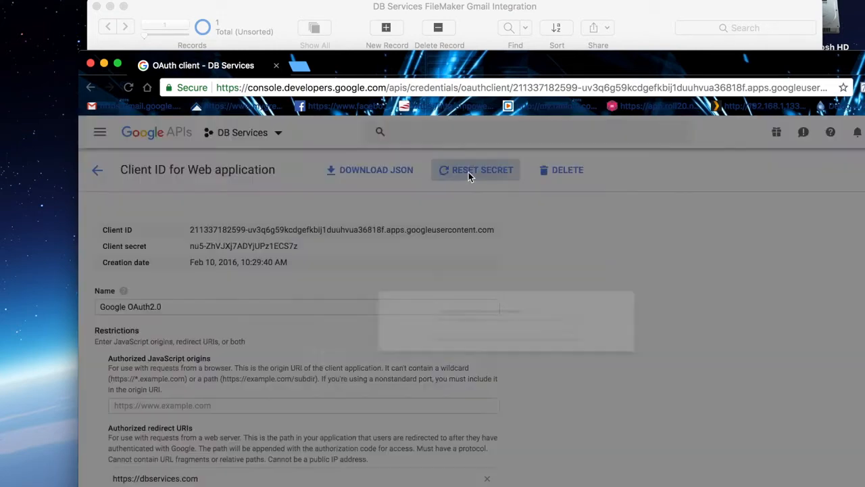
{"action": "left_click", "coordinate": [655, 358]}
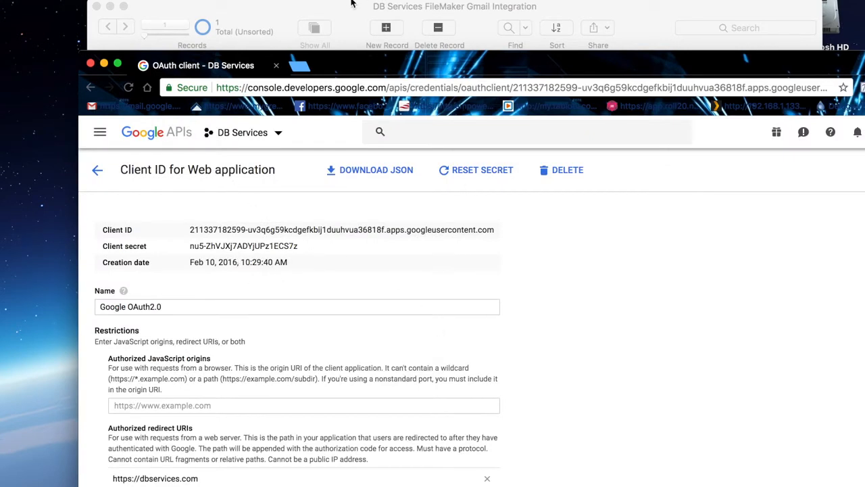
Step: Switch to FileMaker and check the client ID and client secret entered in the authentication checklist
{"action": "left_click", "coordinate": [345, 19]}
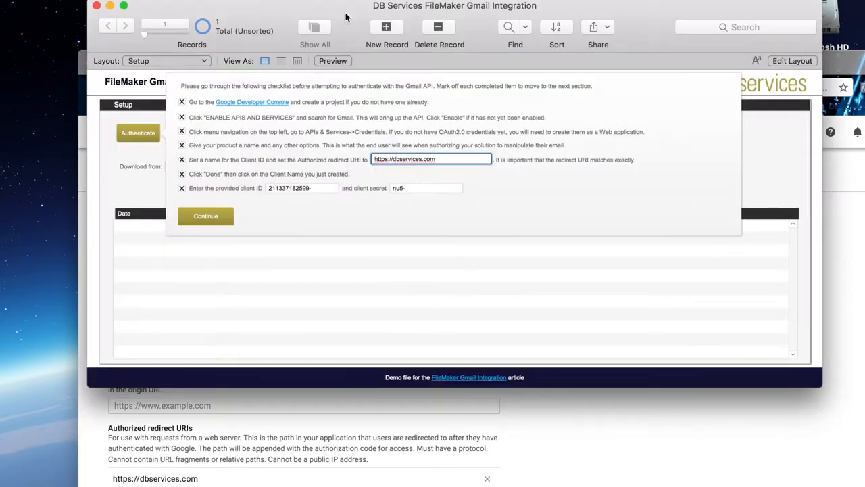
{"action": "left_click", "coordinate": [292, 189]}
{"action": "left_click", "coordinate": [416, 189]}
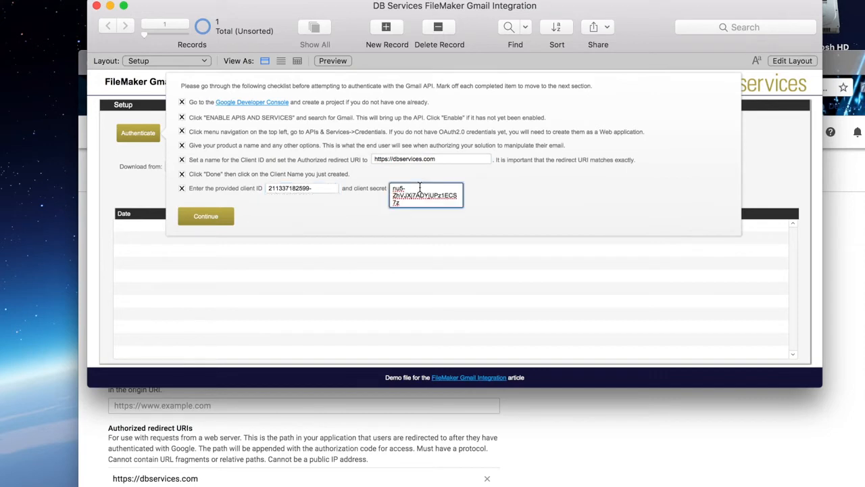
{"action": "left_click", "coordinate": [546, 196]}
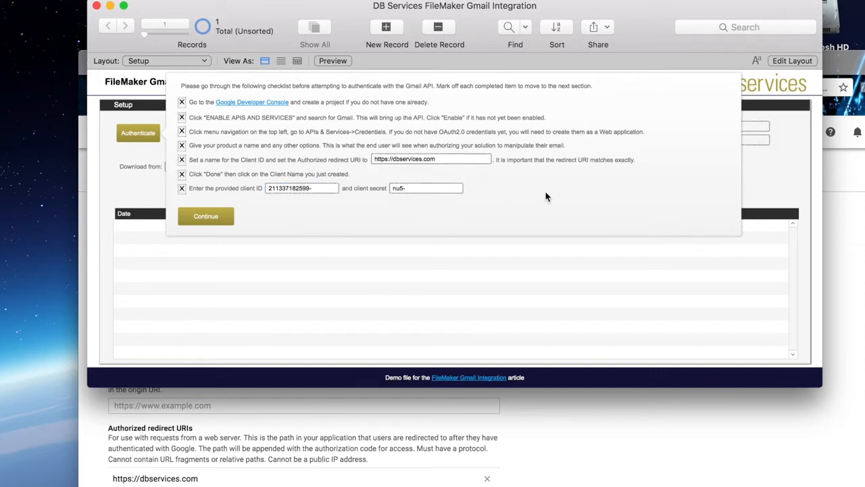
Step: Continue from the checklist to the Google sign-in and submit the account's e-mail address
{"action": "left_click", "coordinate": [217, 221]}
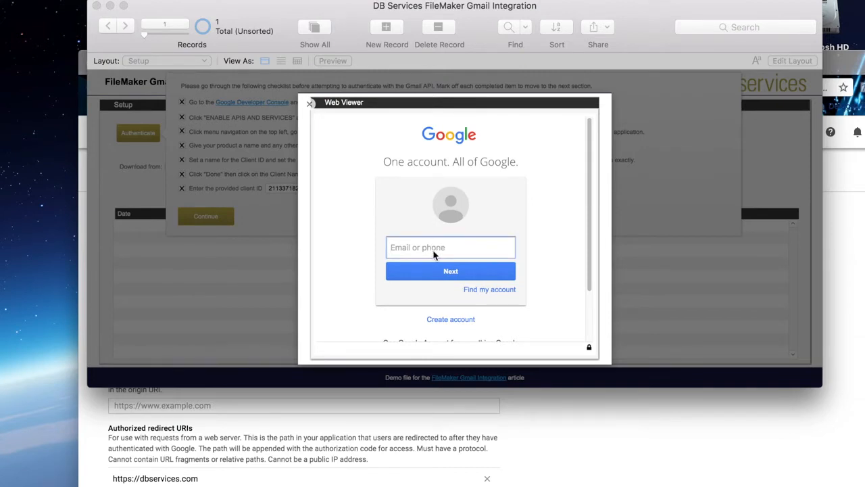
{"action": "left_click", "coordinate": [438, 271]}
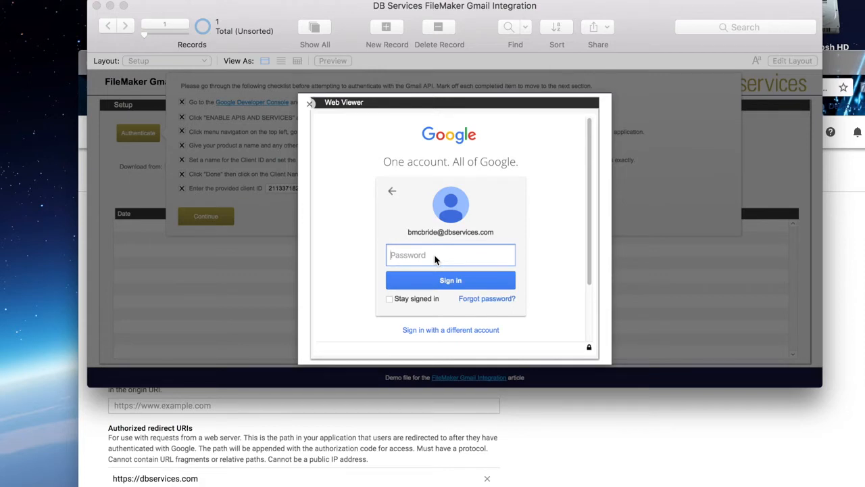
Step: Try to sign in to the Google account with the account password
{"action": "type", "text": "••••••••••••"}
{"action": "left_click", "coordinate": [453, 283]}
Step: Sign in by re-entering the account password, and allow DB Services Example to have offline access
{"action": "left_click", "coordinate": [455, 255]}
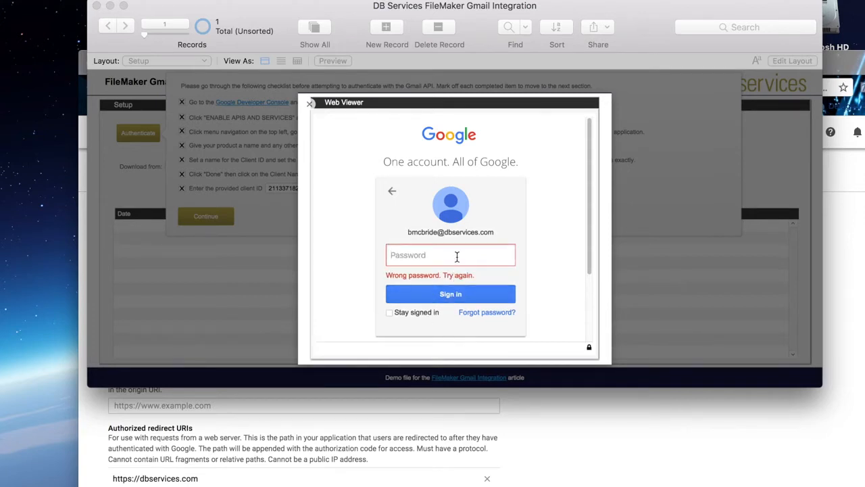
{"action": "type", "text": "••••••••••••"}
{"action": "left_click", "coordinate": [440, 293]}
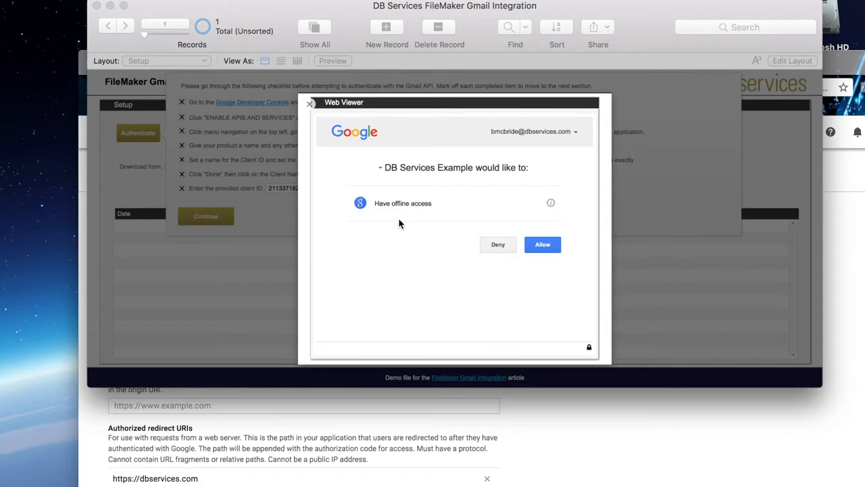
{"action": "left_click", "coordinate": [544, 247]}
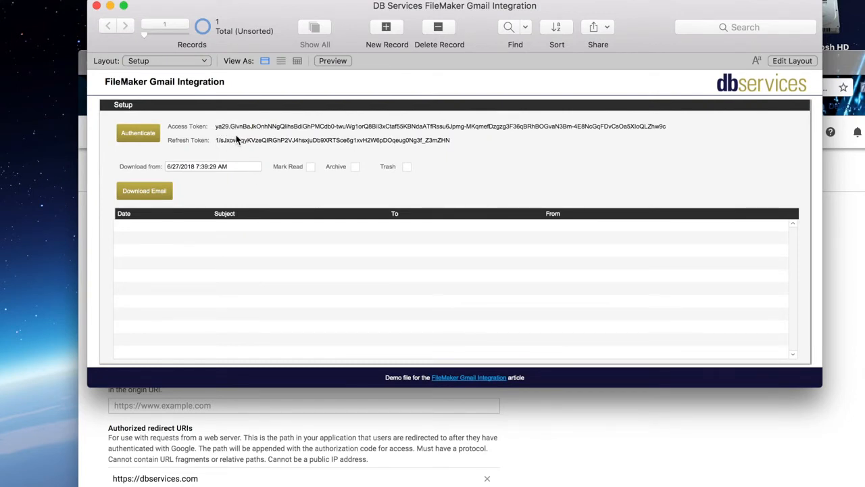
Step: Review the Google - Get OAuth Code and Authenticate - Continue scripts in the Script Workspace, and close it
{"action": "key", "text": "super+shift+s"}
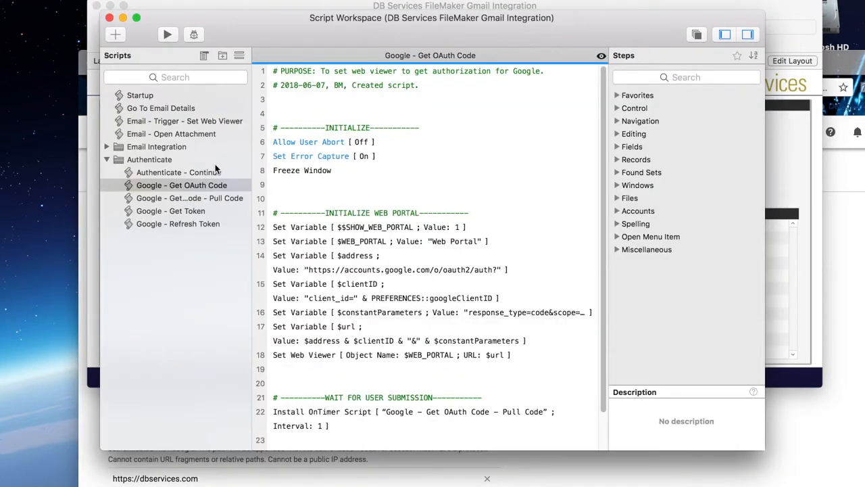
{"action": "scroll", "coordinate": [369, 240], "scroll_direction": "down", "scroll_amount": 3}
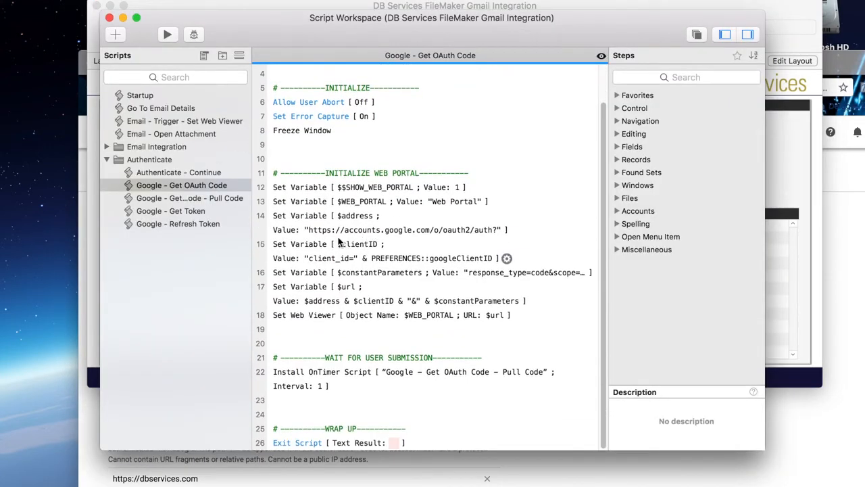
{"action": "left_click", "coordinate": [204, 174]}
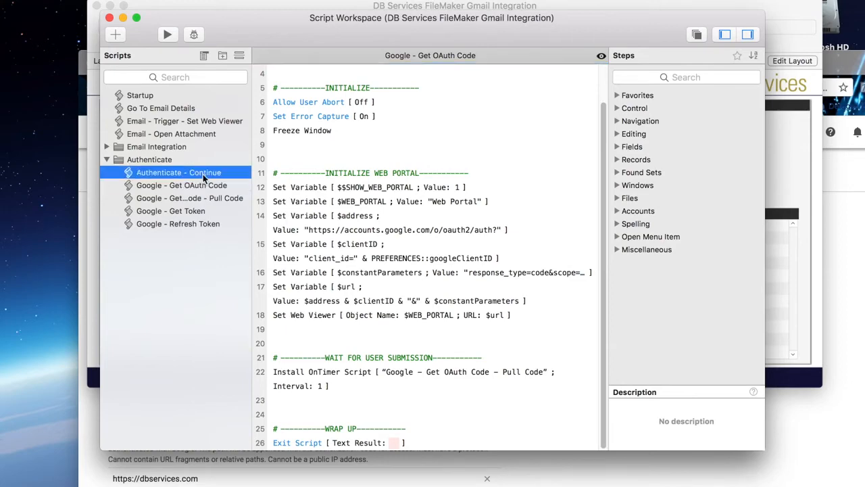
{"action": "left_click", "coordinate": [109, 19]}
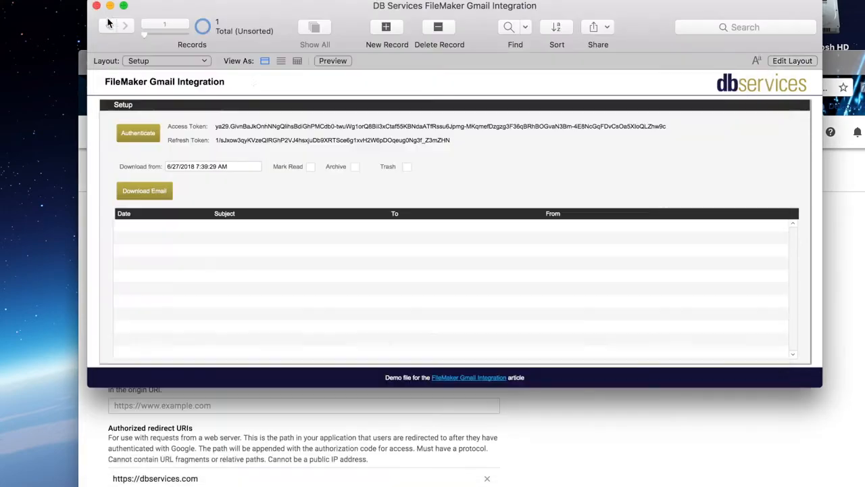
Step: Examine the access token and refresh token fields on the Setup layout
{"action": "left_click", "coordinate": [243, 126]}
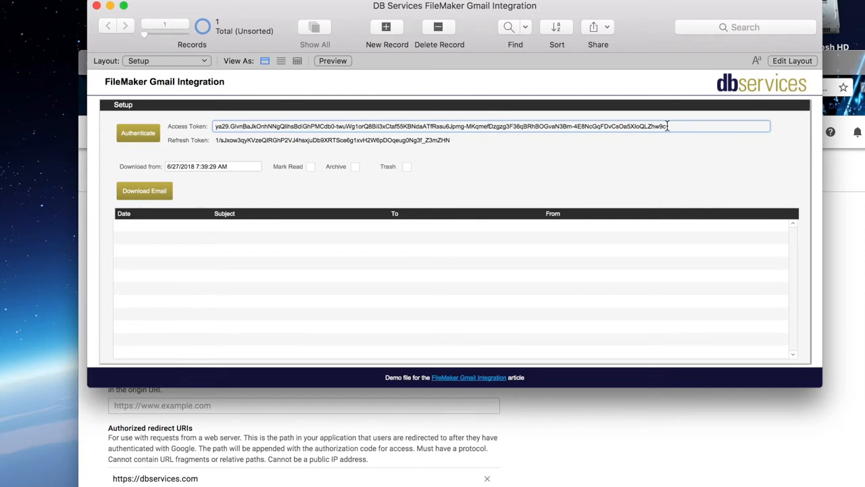
{"action": "left_click", "coordinate": [475, 142]}
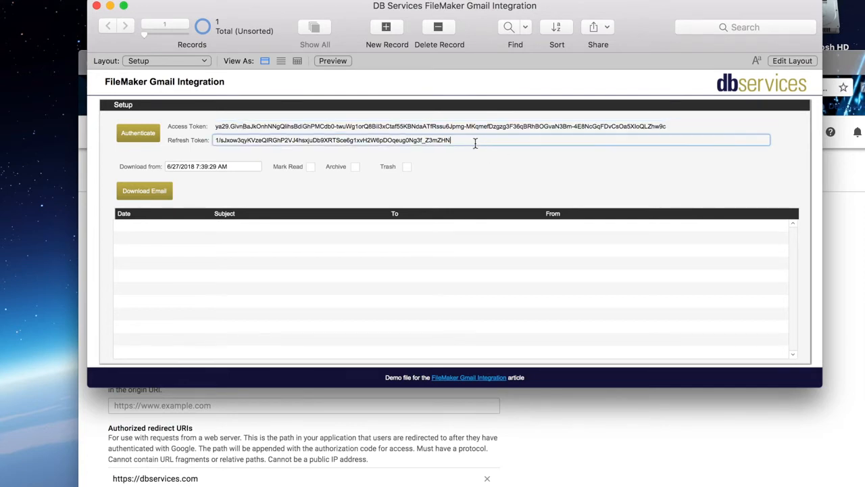
{"action": "left_click", "coordinate": [467, 127]}
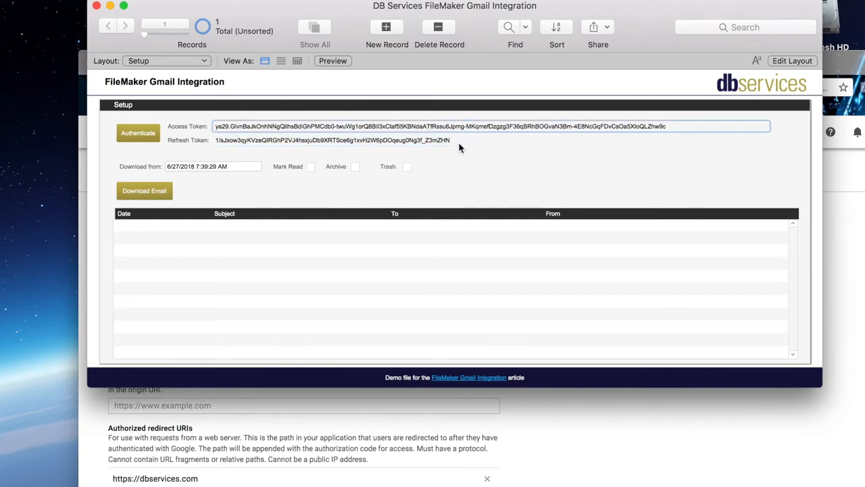
{"action": "left_click", "coordinate": [458, 143]}
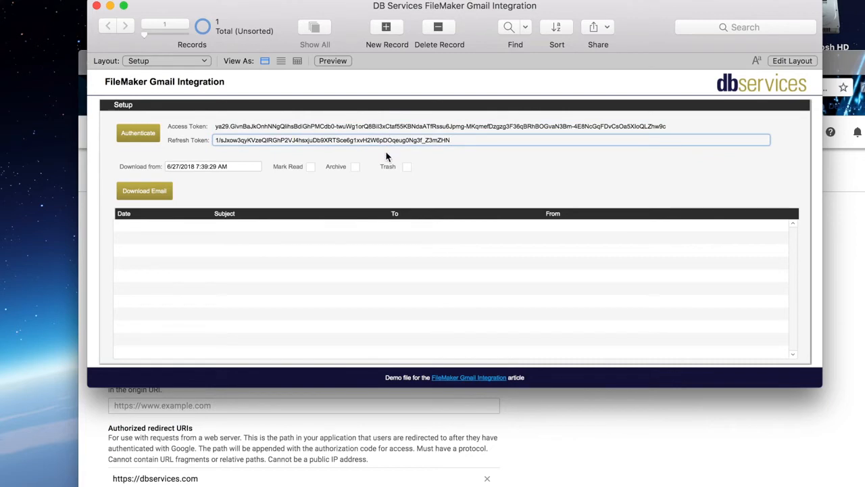
{"action": "left_click", "coordinate": [305, 127]}
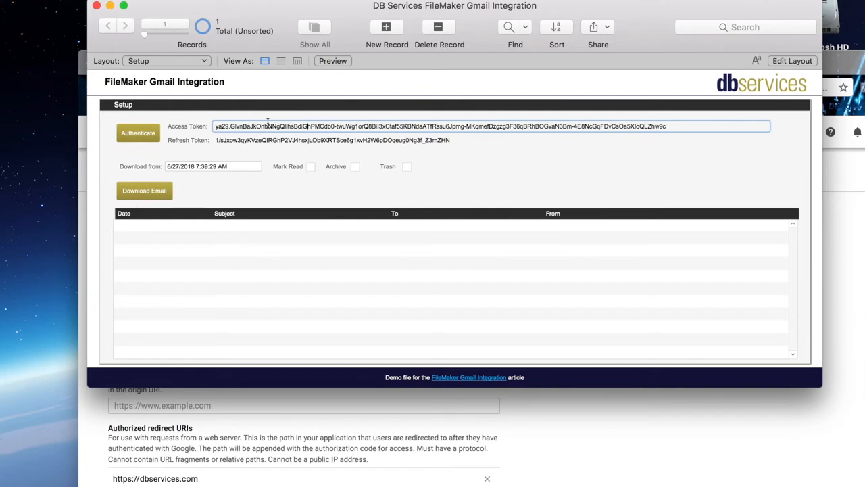
{"action": "left_click", "coordinate": [244, 189]}
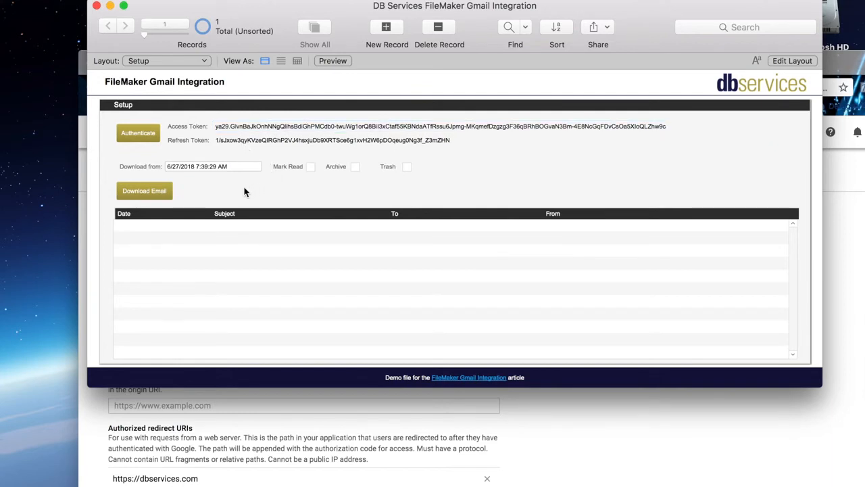
Step: Set the Download from timestamp to 6/27/2018 8:00:29 AM and download the email
{"action": "left_click", "coordinate": [198, 166]}
{"action": "key", "text": "Escape"}
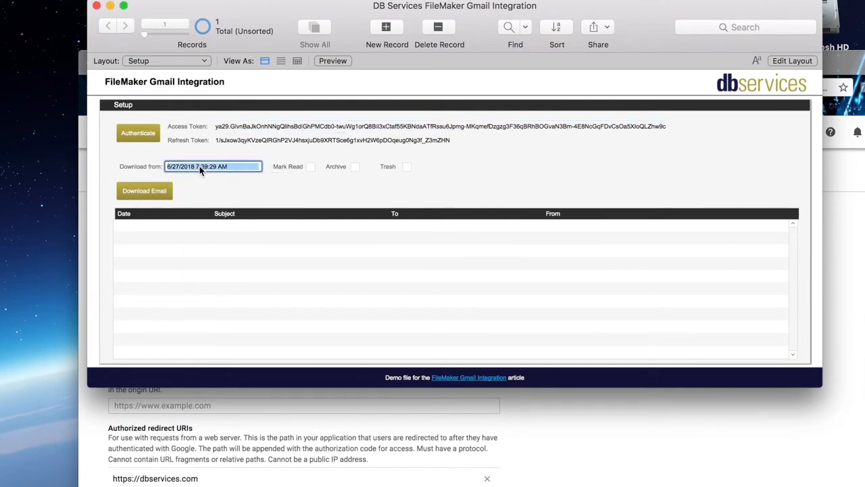
{"action": "left_click", "coordinate": [198, 166]}
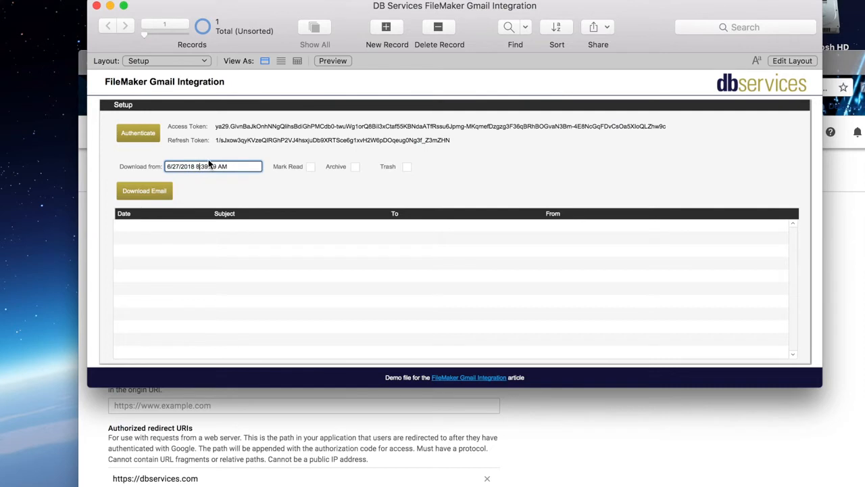
{"action": "key", "text": "Right"}
{"action": "key", "text": "Right"}
{"action": "key", "text": "BackSpace"}
{"action": "key", "text": "Delete"}
{"action": "type", "text": "00"}
{"action": "left_click", "coordinate": [167, 194]}
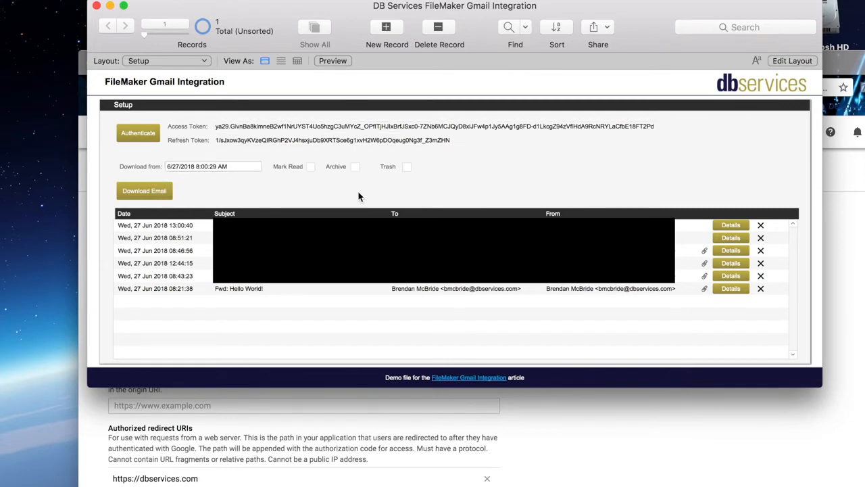
Step: Open the details of the "Fwd: Hello World!" email and look through its HTML body
{"action": "left_click", "coordinate": [734, 292]}
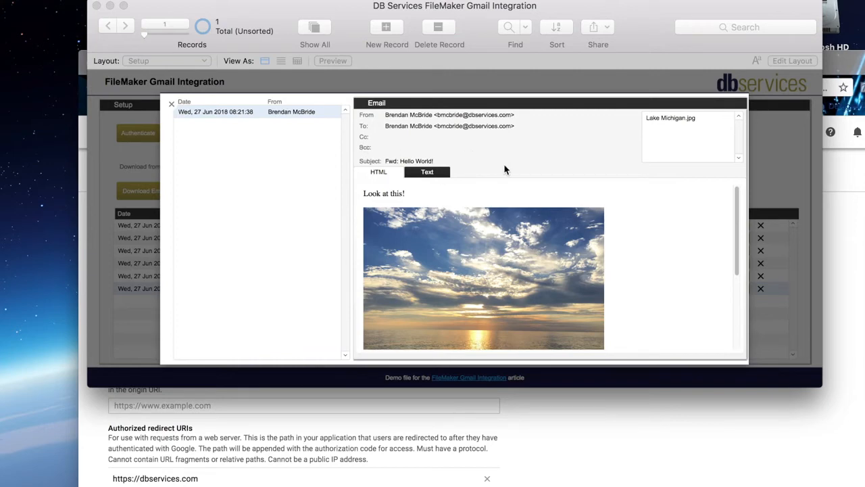
{"action": "scroll", "coordinate": [577, 209], "scroll_direction": "down", "scroll_amount": 2}
{"action": "scroll", "coordinate": [547, 229], "scroll_direction": "up", "scroll_amount": 2}
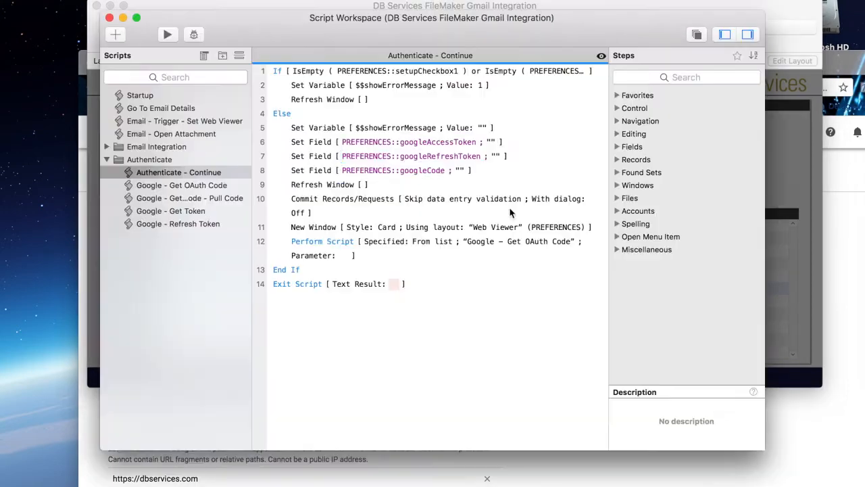
Step: Open the Gmail - Download user emails script in the Script Workspace and read down to its ADD EVENT section
{"action": "left_click", "coordinate": [107, 146]}
{"action": "left_click", "coordinate": [167, 160]}
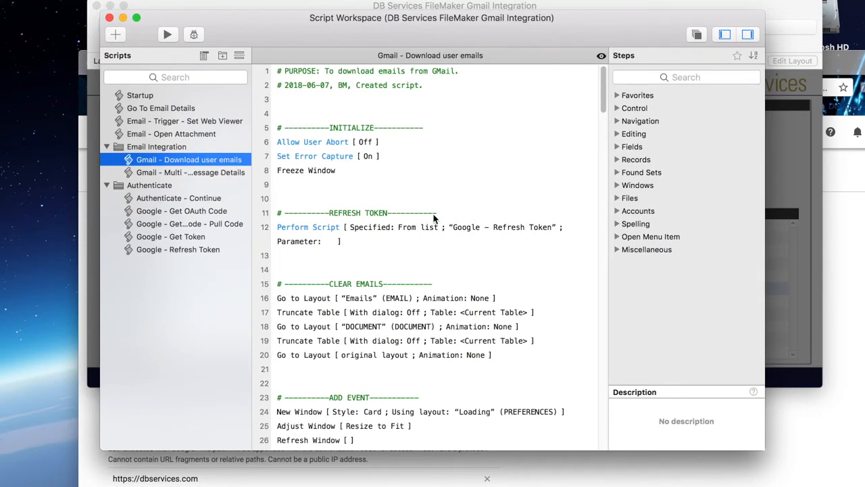
{"action": "scroll", "coordinate": [432, 219], "scroll_direction": "down", "scroll_amount": 5}
{"action": "scroll", "coordinate": [434, 218], "scroll_direction": "down", "scroll_amount": 5}
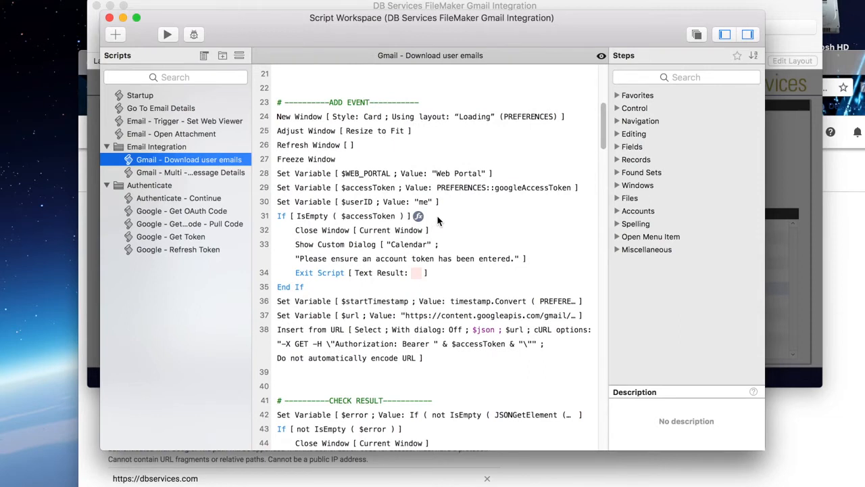
{"action": "scroll", "coordinate": [398, 277], "scroll_direction": "down", "scroll_amount": 1}
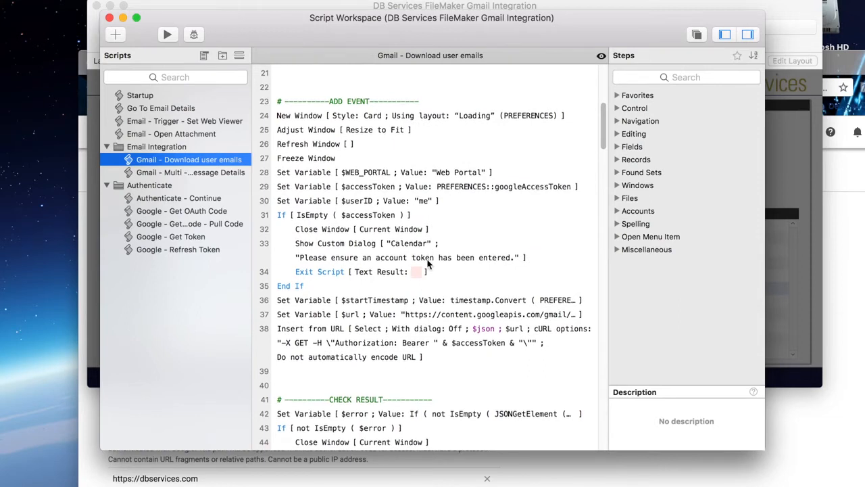
Step: Inspect the calculation behind the $url variable in line 37, particularly its $startTimestamp query, and leave it without making changes
{"action": "left_click", "coordinate": [335, 325]}
{"action": "left_click", "coordinate": [327, 310]}
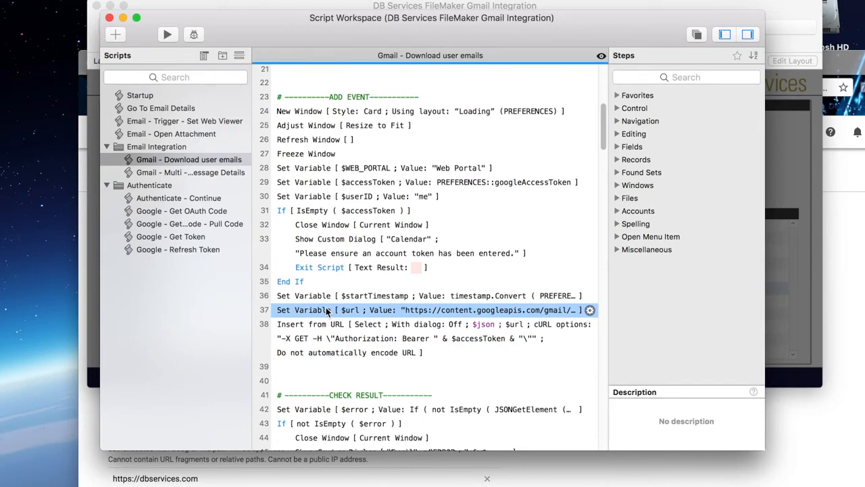
{"action": "double_click", "coordinate": [436, 311]}
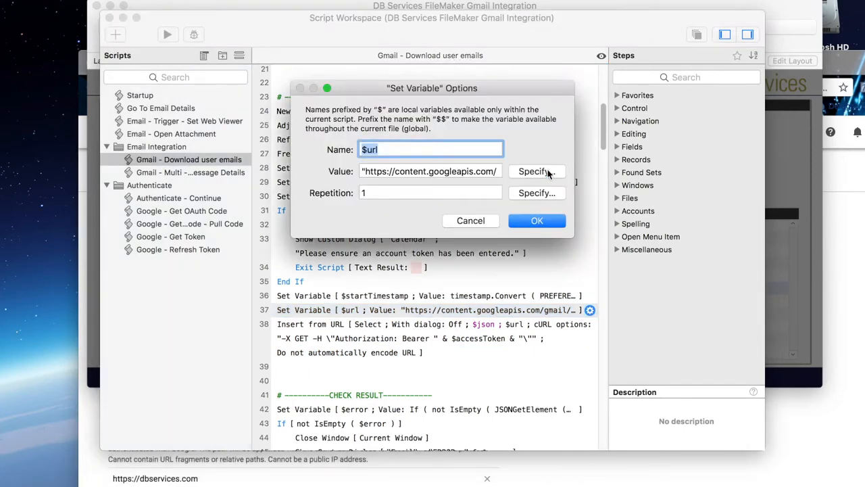
{"action": "left_click", "coordinate": [549, 173]}
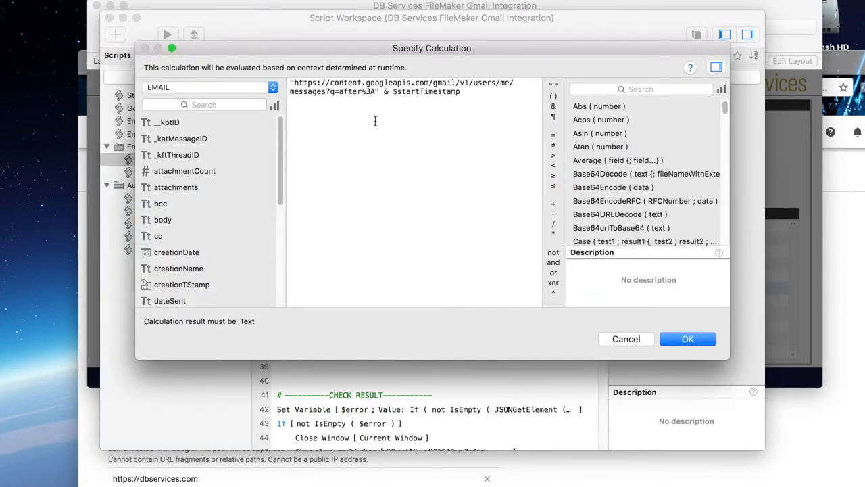
{"action": "left_click_drag", "start_coordinate": [340, 91], "coordinate": [467, 92]}
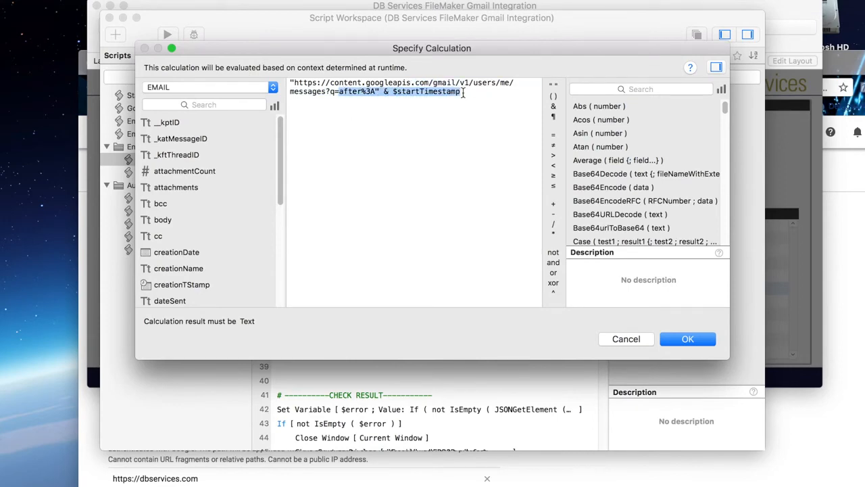
{"action": "left_click", "coordinate": [626, 339]}
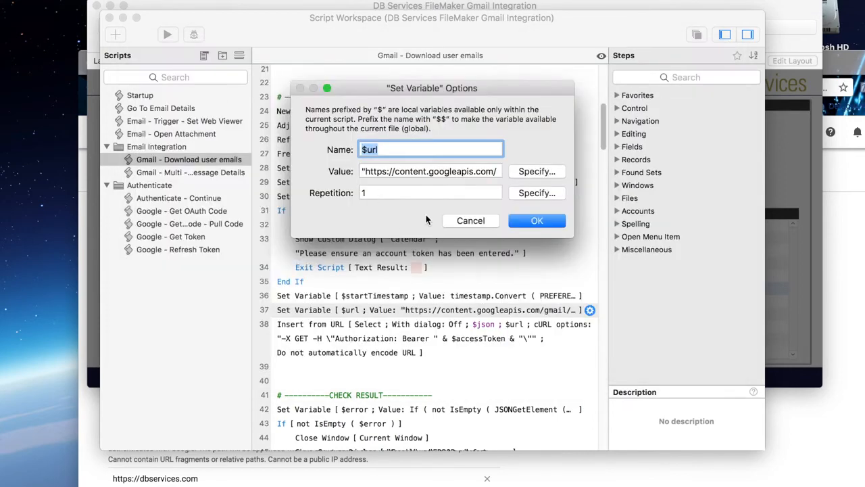
{"action": "left_click", "coordinate": [462, 221]}
Step: Read the CHECK RESULT and PULL MESSAGES sections of the Gmail - Download user emails script
{"action": "left_click_drag", "start_coordinate": [272, 30], "coordinate": [304, 47]}
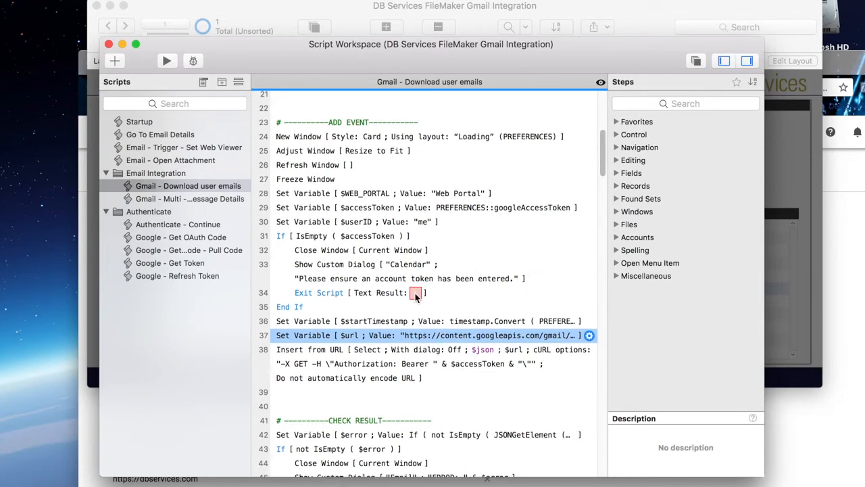
{"action": "scroll", "coordinate": [433, 318], "scroll_direction": "down", "scroll_amount": 5}
{"action": "scroll", "coordinate": [433, 318], "scroll_direction": "down", "scroll_amount": 10}
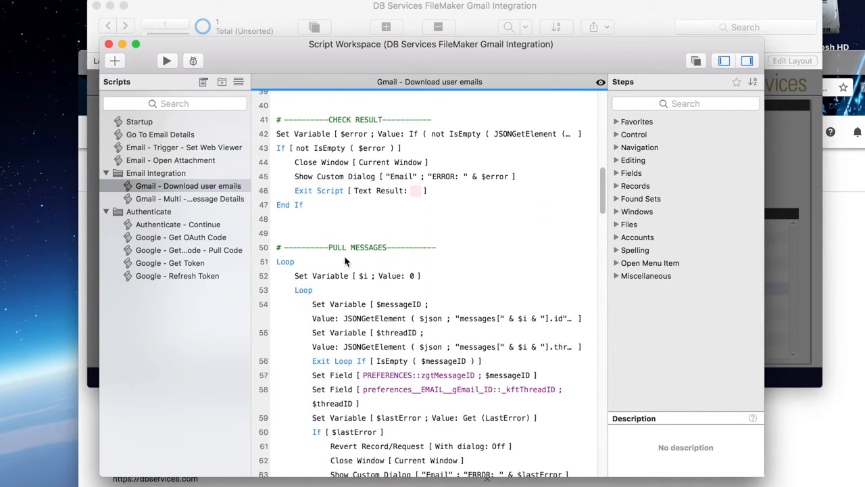
{"action": "scroll", "coordinate": [358, 270], "scroll_direction": "down", "scroll_amount": 1}
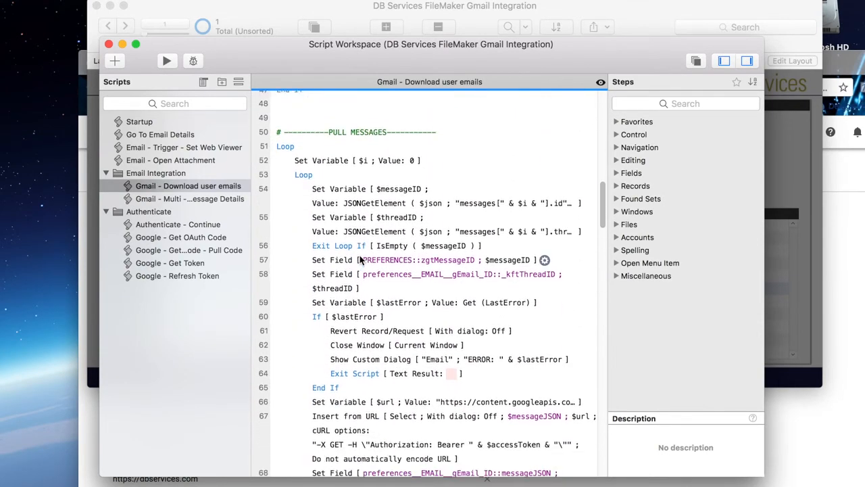
{"action": "scroll", "coordinate": [338, 281], "scroll_direction": "down", "scroll_amount": 4}
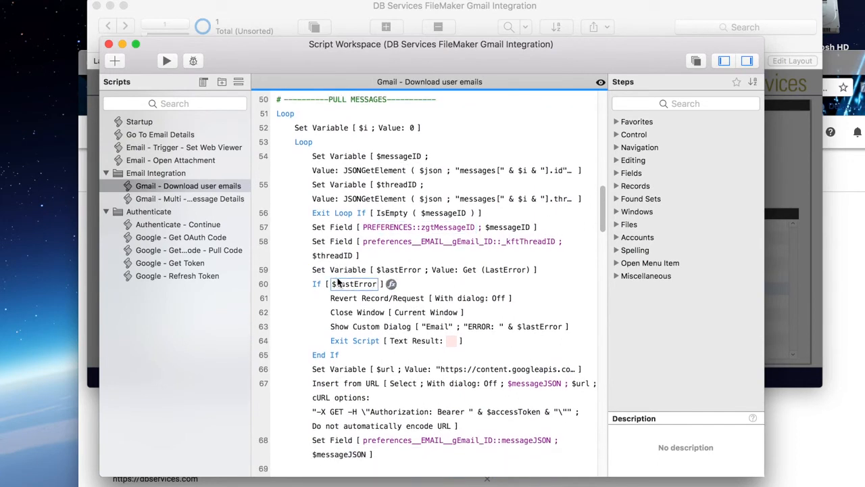
{"action": "scroll", "coordinate": [338, 281], "scroll_direction": "down", "scroll_amount": 1}
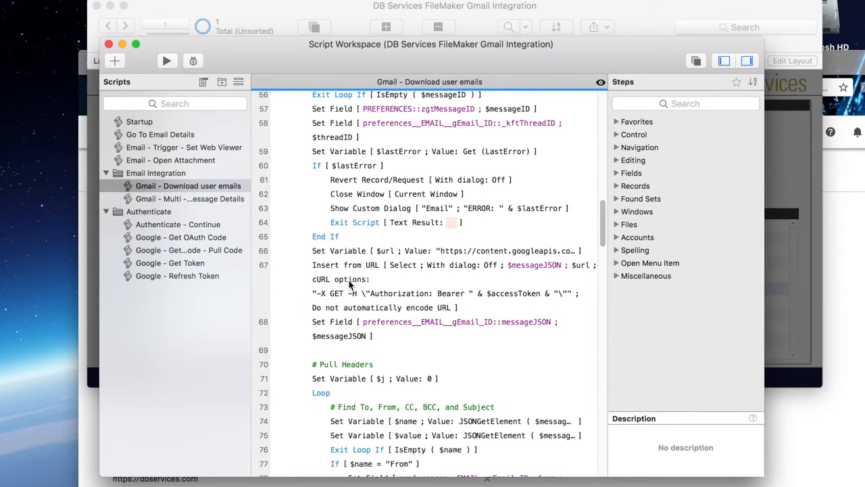
Step: Examine the Pull Headers loop that stores the From, To, CC, BCC, Subject and Date values
{"action": "scroll", "coordinate": [348, 285], "scroll_direction": "down", "scroll_amount": 2}
{"action": "scroll", "coordinate": [426, 323], "scroll_direction": "down", "scroll_amount": 1}
{"action": "scroll", "coordinate": [426, 323], "scroll_direction": "down", "scroll_amount": 1}
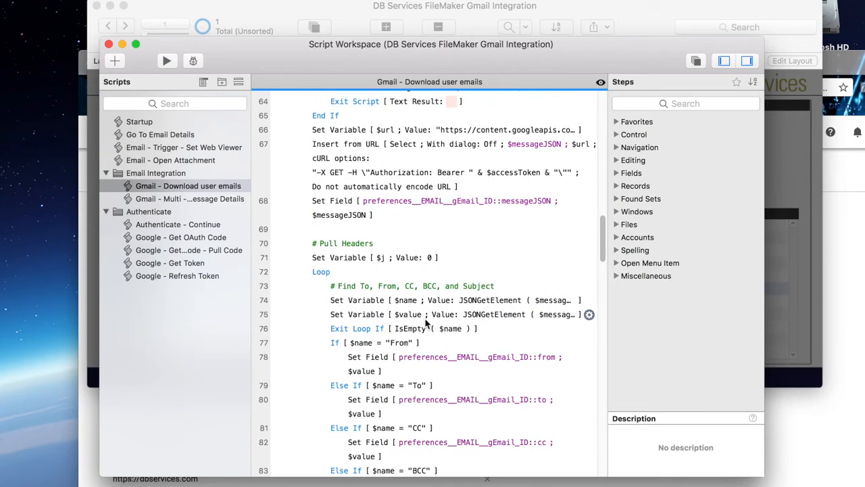
{"action": "scroll", "coordinate": [425, 323], "scroll_direction": "down", "scroll_amount": 2}
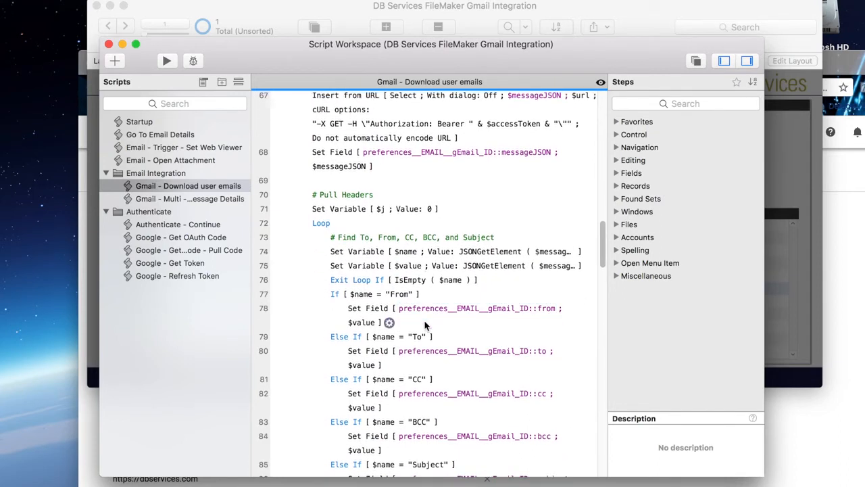
{"action": "scroll", "coordinate": [389, 320], "scroll_direction": "down", "scroll_amount": 1}
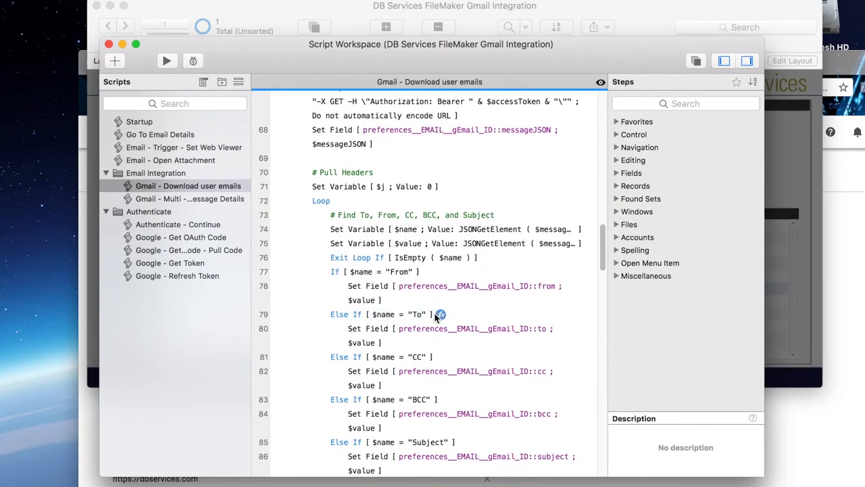
{"action": "scroll", "coordinate": [427, 345], "scroll_direction": "down", "scroll_amount": 4}
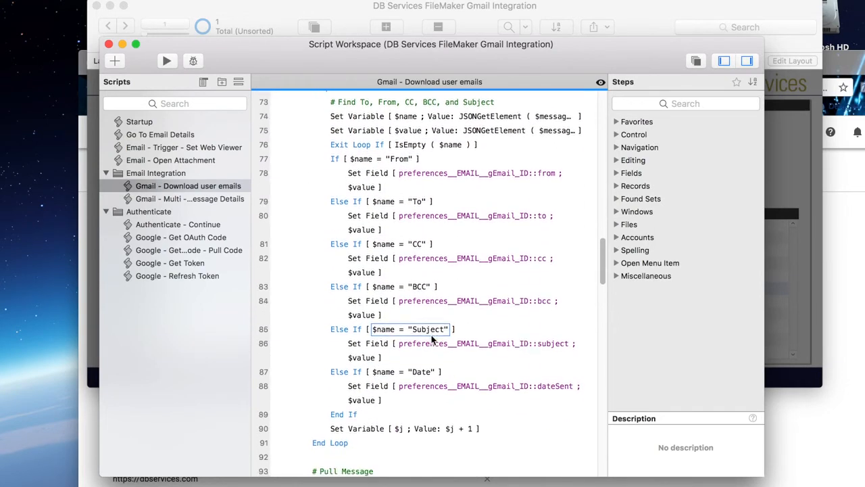
{"action": "scroll", "coordinate": [431, 342], "scroll_direction": "down", "scroll_amount": 2}
{"action": "scroll", "coordinate": [433, 340], "scroll_direction": "down", "scroll_amount": 5}
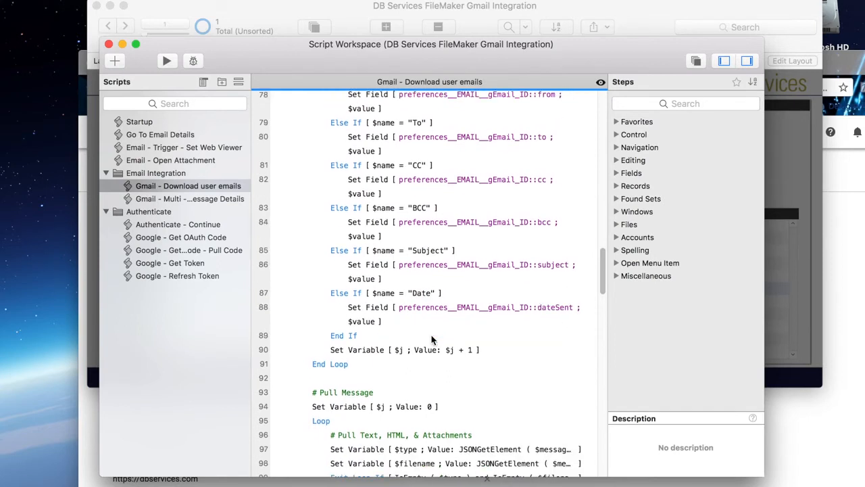
Step: Examine the Pull Message loop that handles plain text, HTML, multipart content and attachments
{"action": "scroll", "coordinate": [432, 339], "scroll_direction": "down", "scroll_amount": 5}
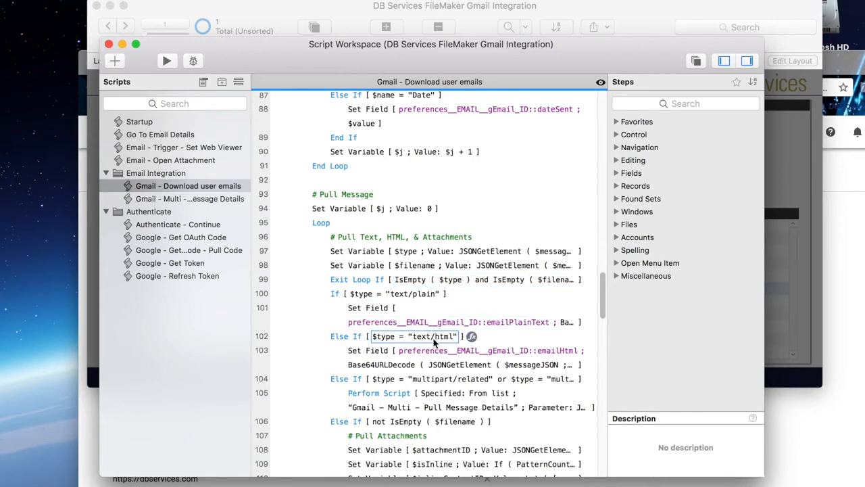
{"action": "scroll", "coordinate": [435, 344], "scroll_direction": "down", "scroll_amount": 1}
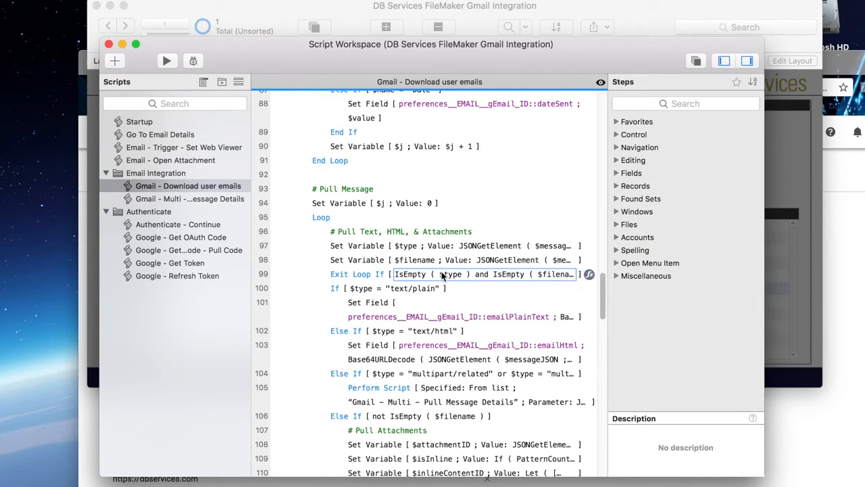
{"action": "scroll", "coordinate": [459, 277], "scroll_direction": "down", "scroll_amount": 3}
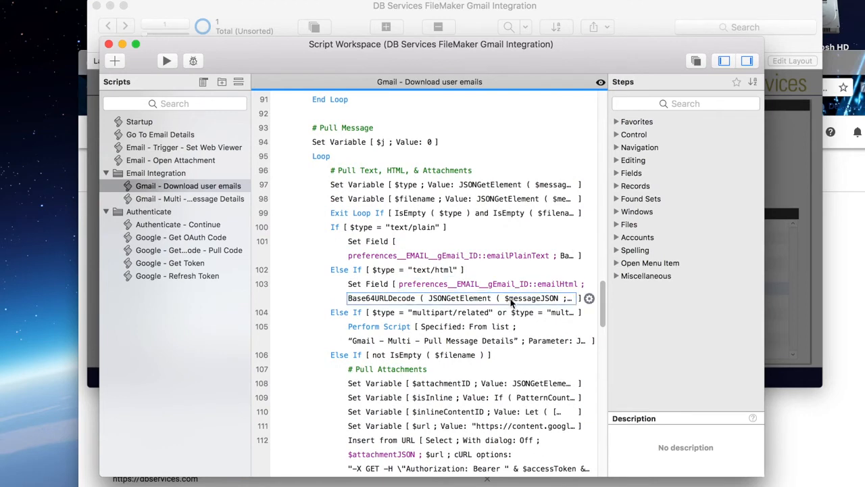
{"action": "scroll", "coordinate": [486, 297], "scroll_direction": "down", "scroll_amount": 4}
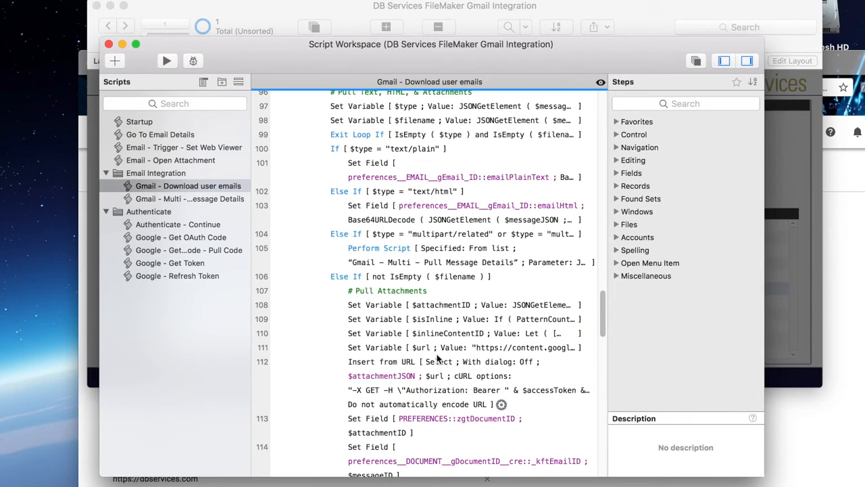
{"action": "scroll", "coordinate": [465, 324], "scroll_direction": "down", "scroll_amount": 3}
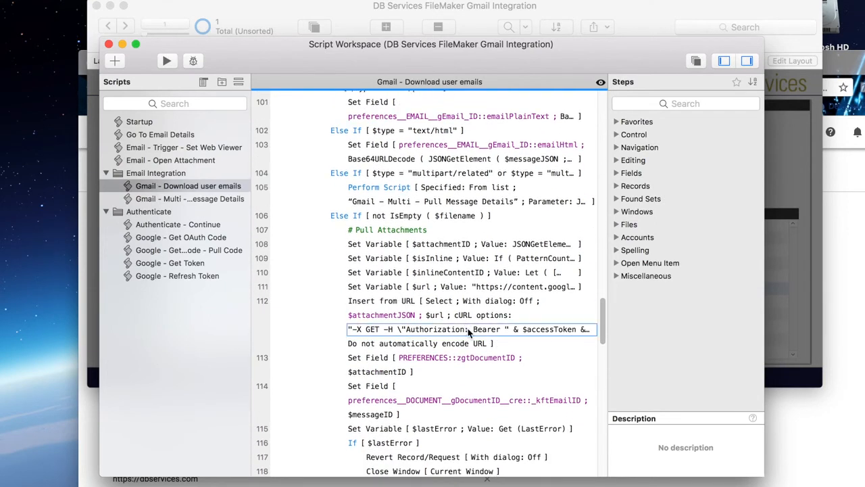
Step: Inspect the attachment $url calculation in line 111, including its $messageID and $attachmentID variables, and leave it without making changes
{"action": "double_click", "coordinate": [487, 289]}
{"action": "left_click", "coordinate": [539, 173]}
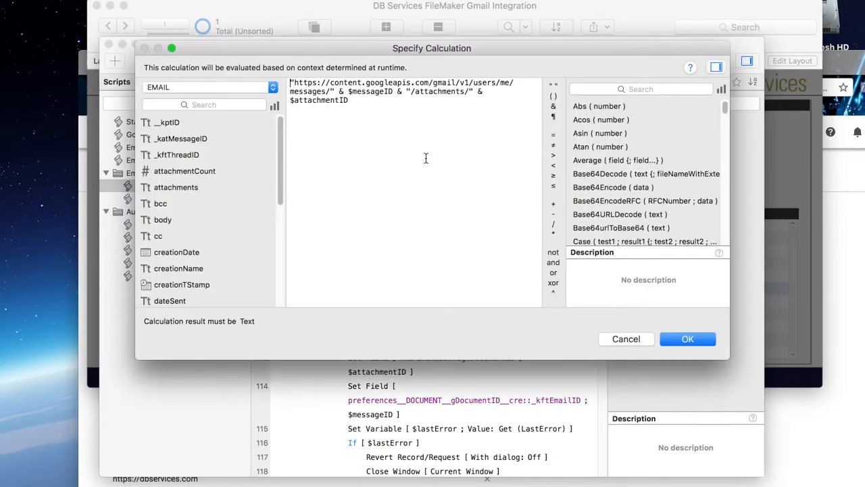
{"action": "double_click", "coordinate": [362, 92]}
{"action": "double_click", "coordinate": [333, 101]}
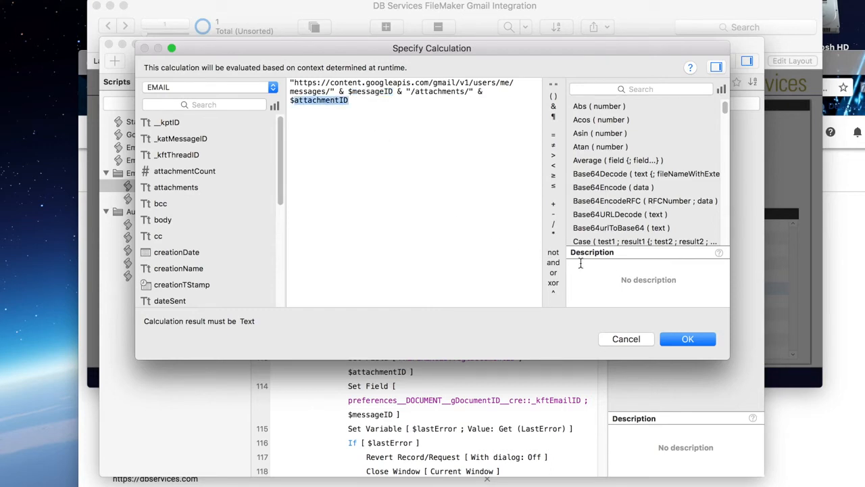
{"action": "left_click", "coordinate": [626, 339]}
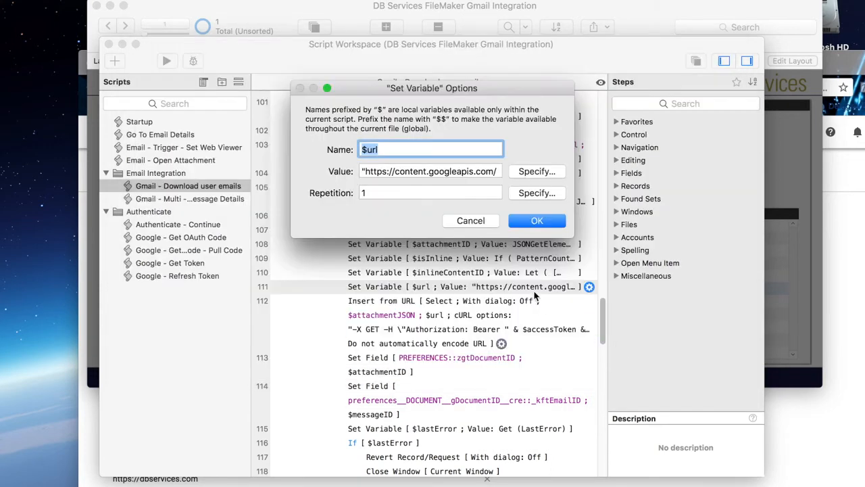
{"action": "left_click", "coordinate": [485, 223]}
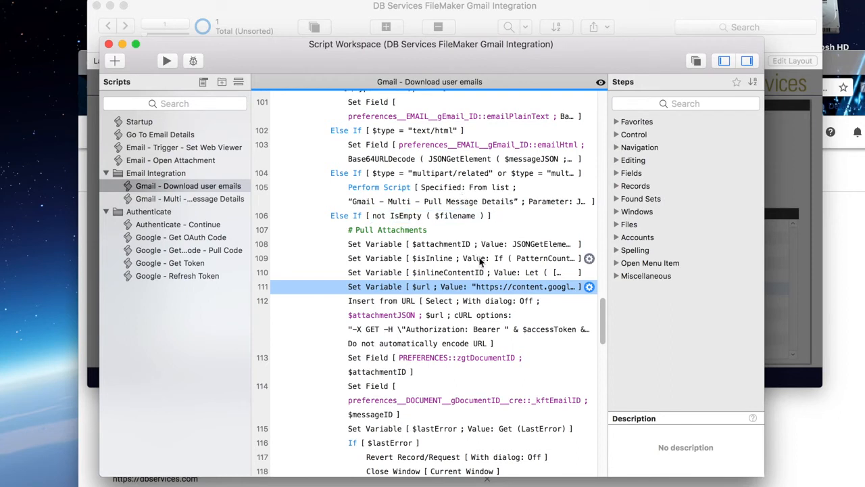
{"action": "scroll", "coordinate": [482, 274], "scroll_direction": "down", "scroll_amount": 1}
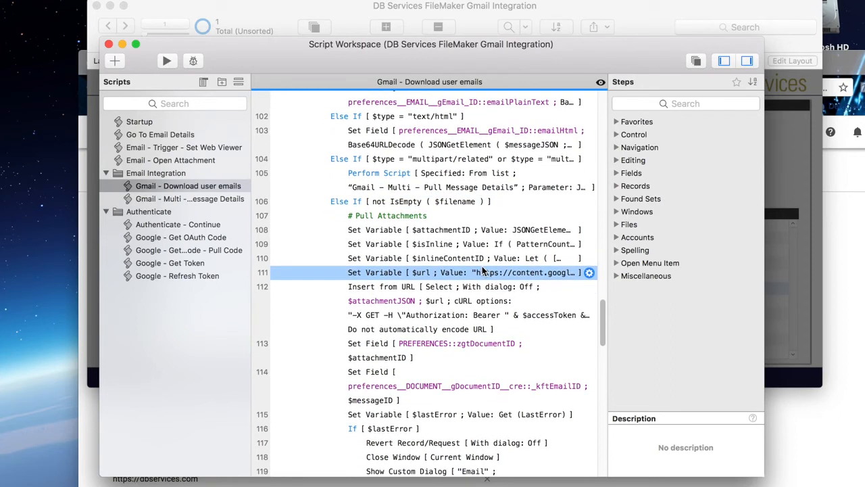
Step: Read the rest of the Pull Attachments section and the Remove Labels section with its markRead, markArchived and deleteAfterImport conditions
{"action": "scroll", "coordinate": [490, 284], "scroll_direction": "down", "scroll_amount": 3}
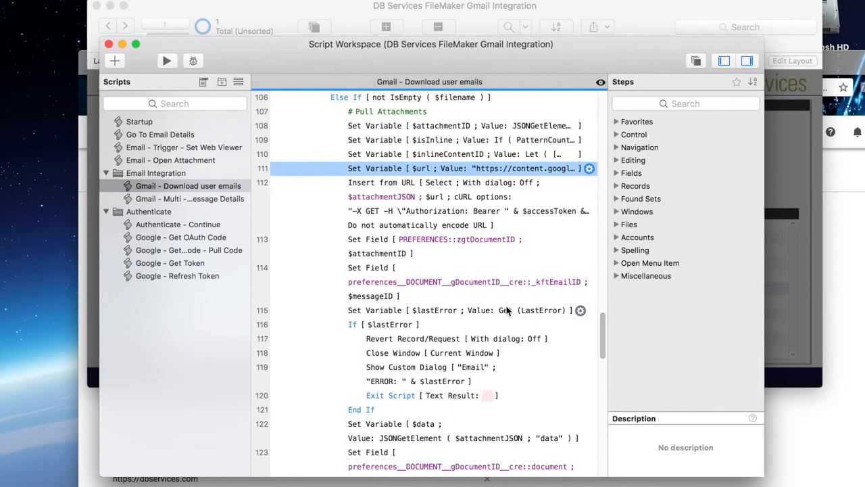
{"action": "scroll", "coordinate": [503, 314], "scroll_direction": "down", "scroll_amount": 10}
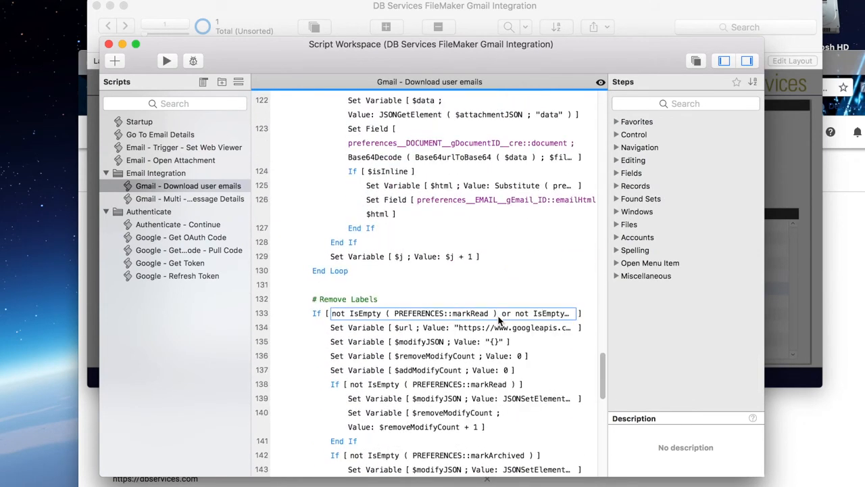
{"action": "scroll", "coordinate": [498, 321], "scroll_direction": "down", "scroll_amount": 3}
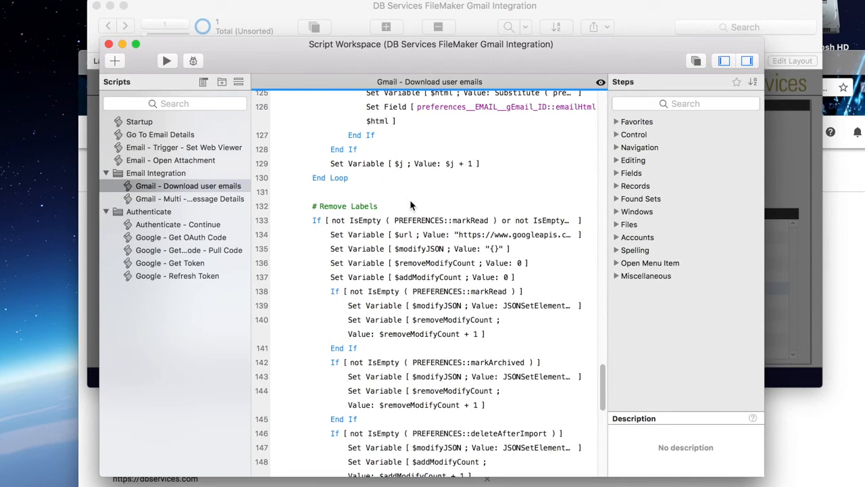
{"action": "scroll", "coordinate": [432, 230], "scroll_direction": "down", "scroll_amount": 1}
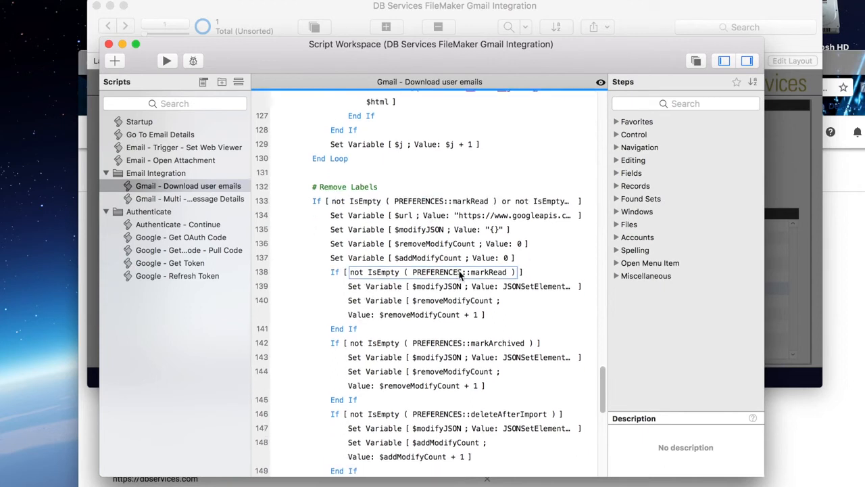
{"action": "scroll", "coordinate": [473, 284], "scroll_direction": "down", "scroll_amount": 3}
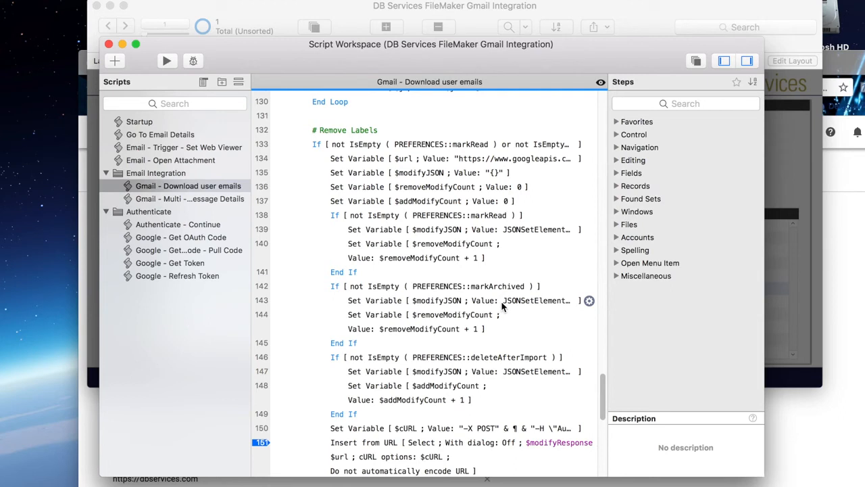
{"action": "scroll", "coordinate": [502, 305], "scroll_direction": "down", "scroll_amount": 3}
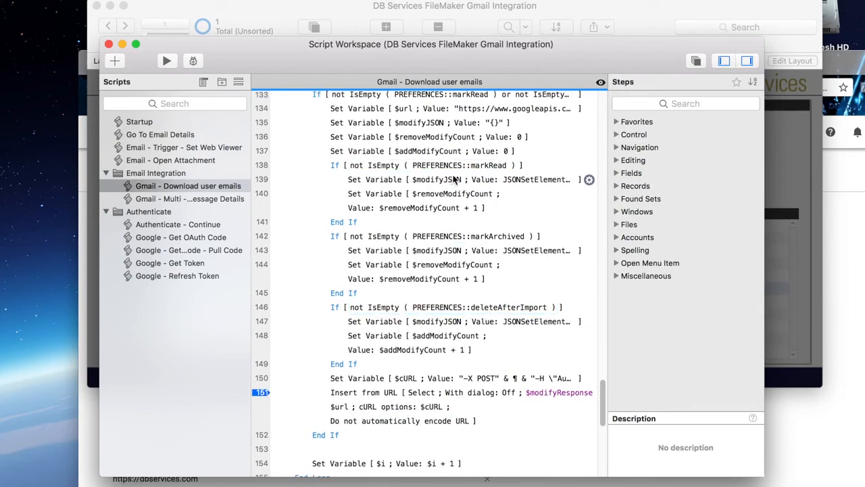
Step: Inspect the JSONSetElement calculation of the $modifyJSON variable in line 139 and leave it without making changes
{"action": "left_click", "coordinate": [444, 181]}
{"action": "double_click", "coordinate": [444, 181]}
{"action": "left_click", "coordinate": [536, 172]}
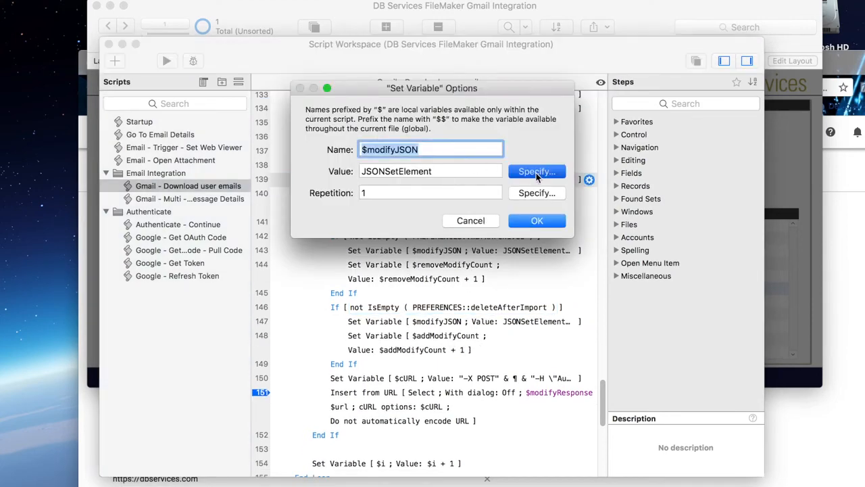
{"action": "left_click", "coordinate": [626, 339]}
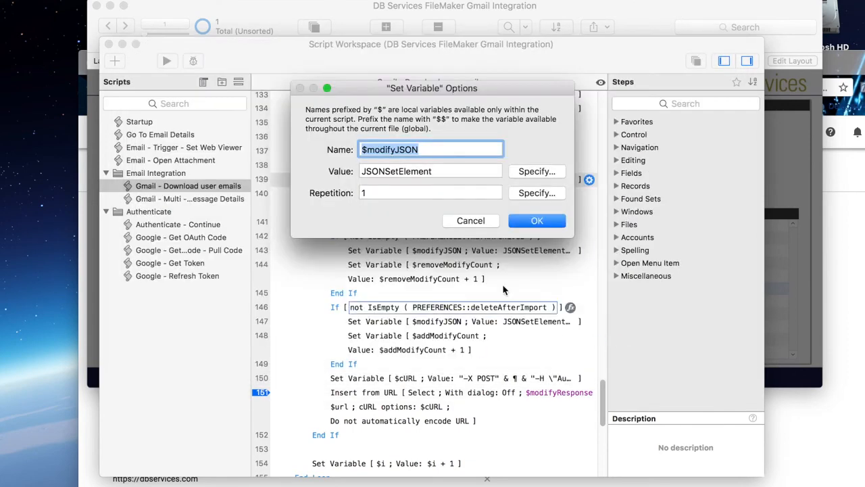
{"action": "left_click", "coordinate": [471, 221]}
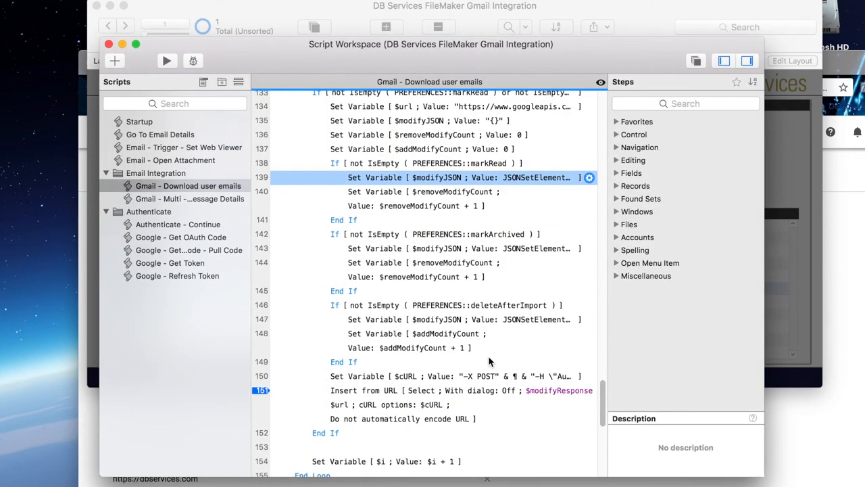
Step: Examine the $cURL variable in line 150 and the Insert from URL request that uses it in line 151
{"action": "left_click", "coordinate": [392, 377]}
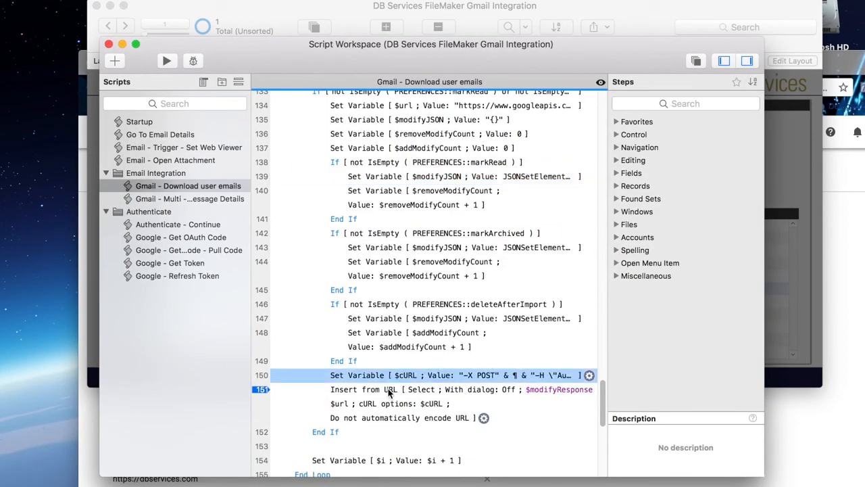
{"action": "left_click", "coordinate": [394, 390]}
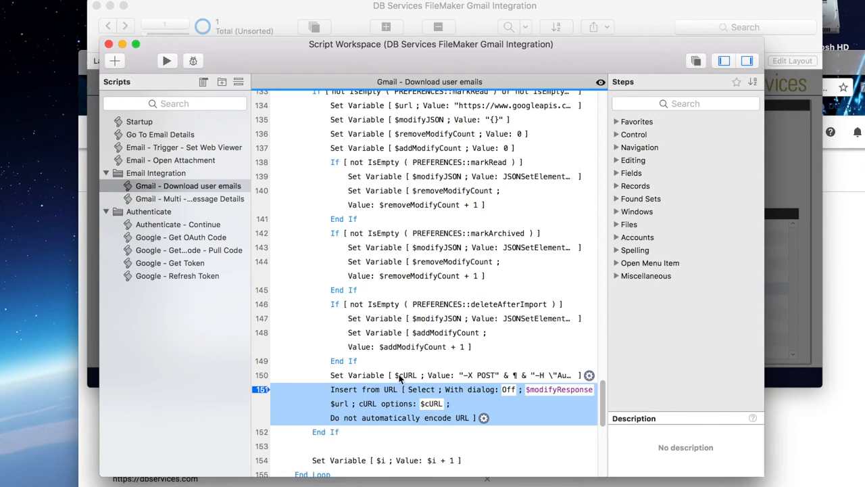
{"action": "scroll", "coordinate": [408, 383], "scroll_direction": "down", "scroll_amount": 5}
{"action": "scroll", "coordinate": [408, 383], "scroll_direction": "up", "scroll_amount": 10}
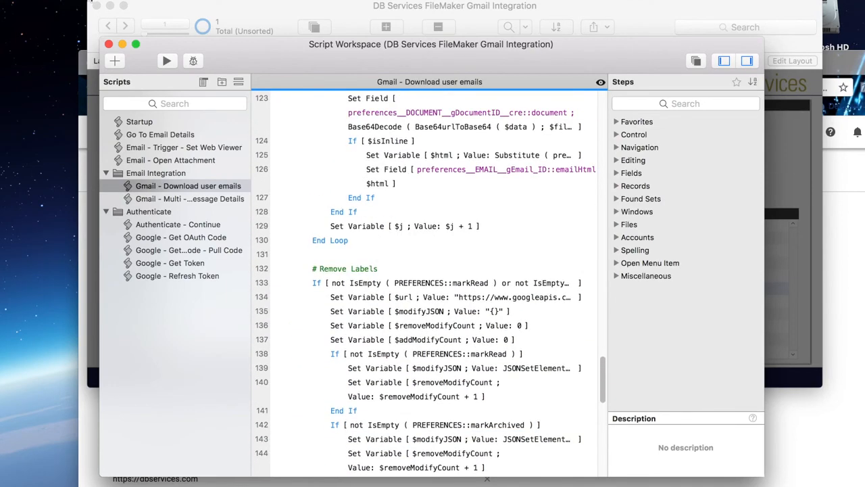
Step: Close the Script Workspace and examine the HTML body of the "Fwd: Hello World!" email with its inline picture
{"action": "left_click", "coordinate": [110, 44]}
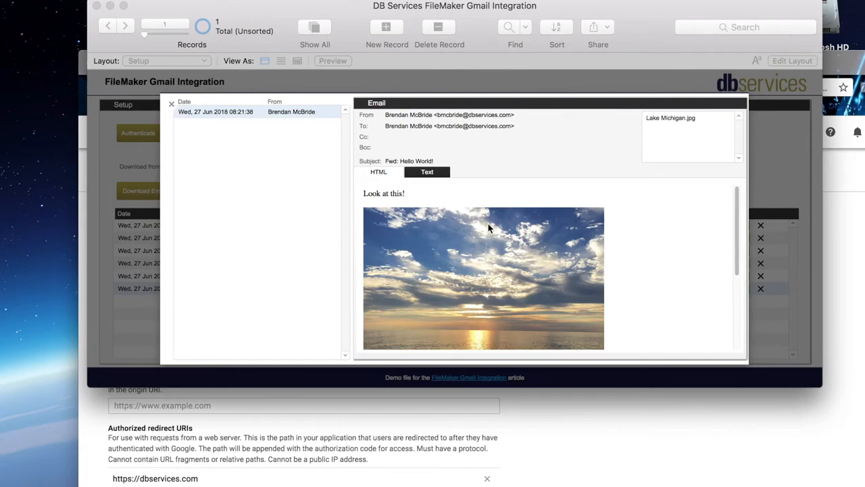
{"action": "scroll", "coordinate": [484, 229], "scroll_direction": "up", "scroll_amount": 2}
{"action": "scroll", "coordinate": [466, 213], "scroll_direction": "down", "scroll_amount": 2}
{"action": "scroll", "coordinate": [497, 280], "scroll_direction": "up", "scroll_amount": 2}
{"action": "scroll", "coordinate": [528, 250], "scroll_direction": "down", "scroll_amount": 1}
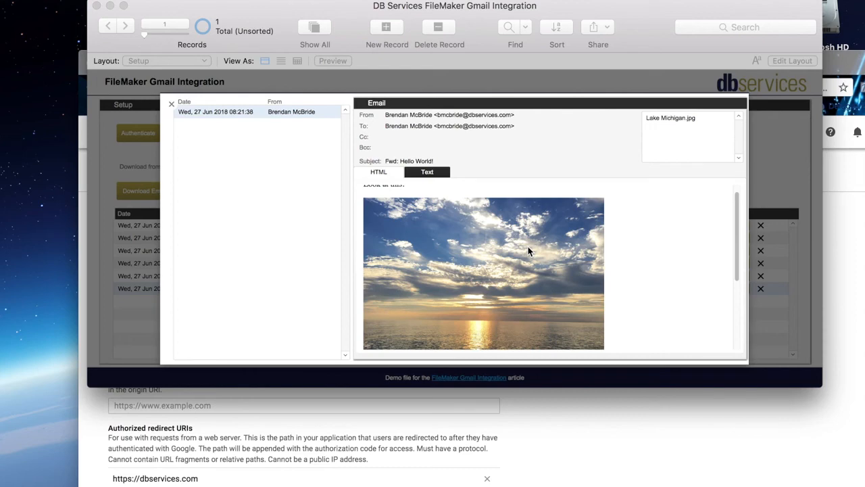
{"action": "scroll", "coordinate": [550, 243], "scroll_direction": "down", "scroll_amount": 1}
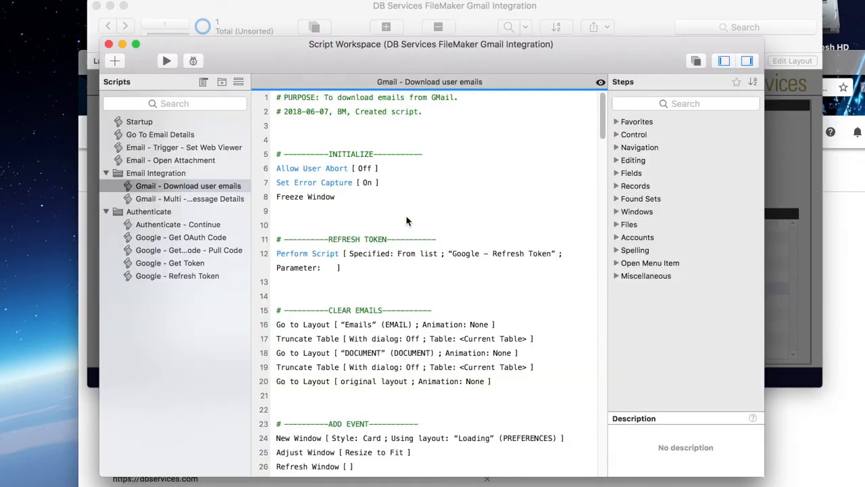
Step: In the Gmail - Download user emails script, trace the $isInline condition in line 124 back to its Set Variable step in line 109
{"action": "scroll", "coordinate": [513, 290], "scroll_direction": "down", "scroll_amount": 15}
{"action": "scroll", "coordinate": [514, 290], "scroll_direction": "down", "scroll_amount": 10}
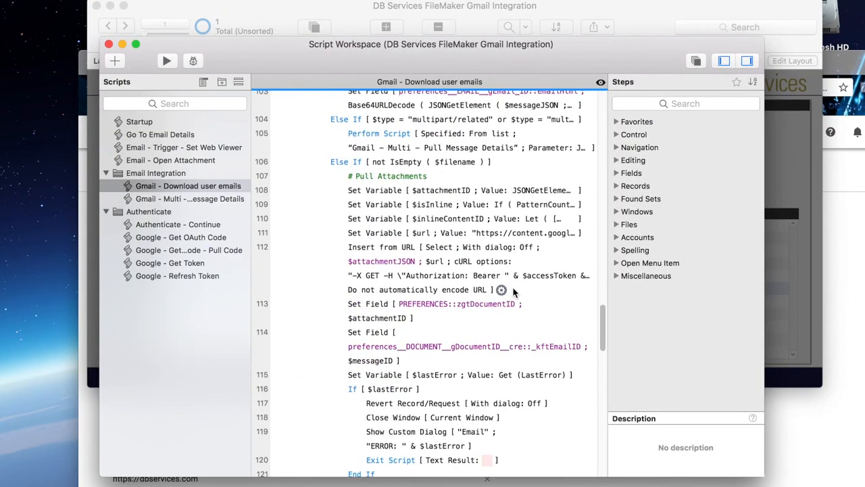
{"action": "scroll", "coordinate": [514, 292], "scroll_direction": "down", "scroll_amount": 1}
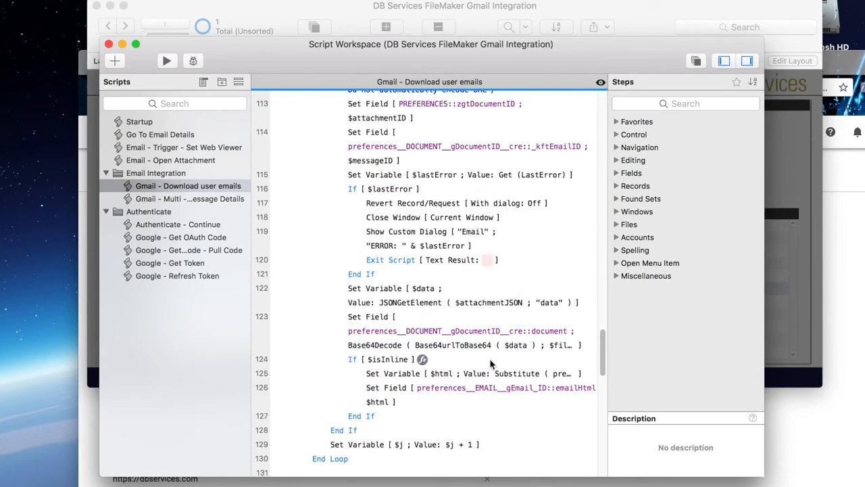
{"action": "left_click", "coordinate": [380, 362]}
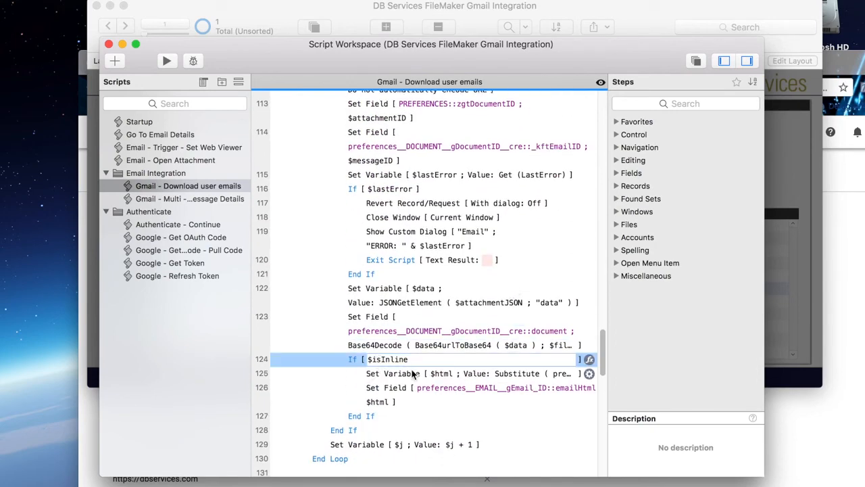
{"action": "scroll", "coordinate": [409, 304], "scroll_direction": "up", "scroll_amount": 5}
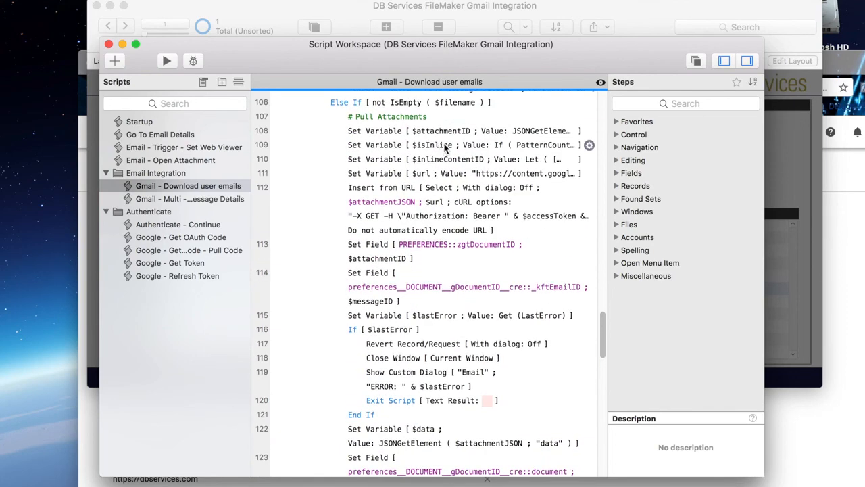
{"action": "scroll", "coordinate": [444, 279], "scroll_direction": "down", "scroll_amount": 4}
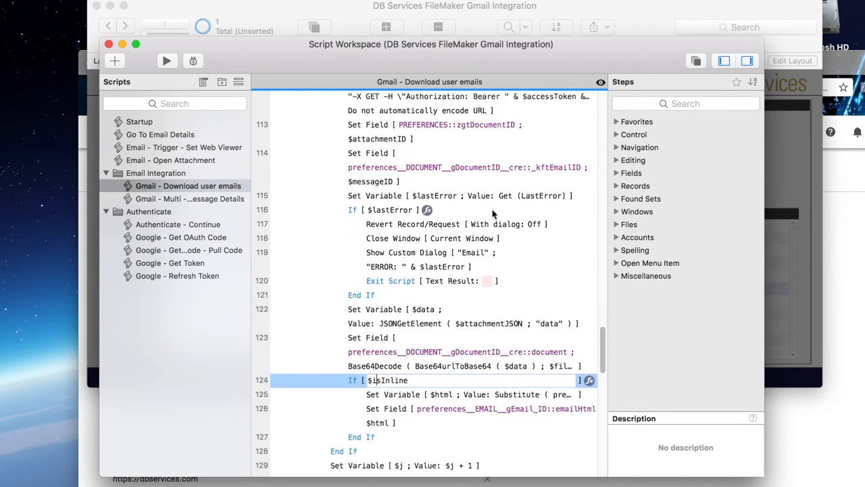
Step: Inspect the $html Substitute calculation in line 125, highlight its src=\"cid part, and leave it without making changes
{"action": "left_click", "coordinate": [447, 396]}
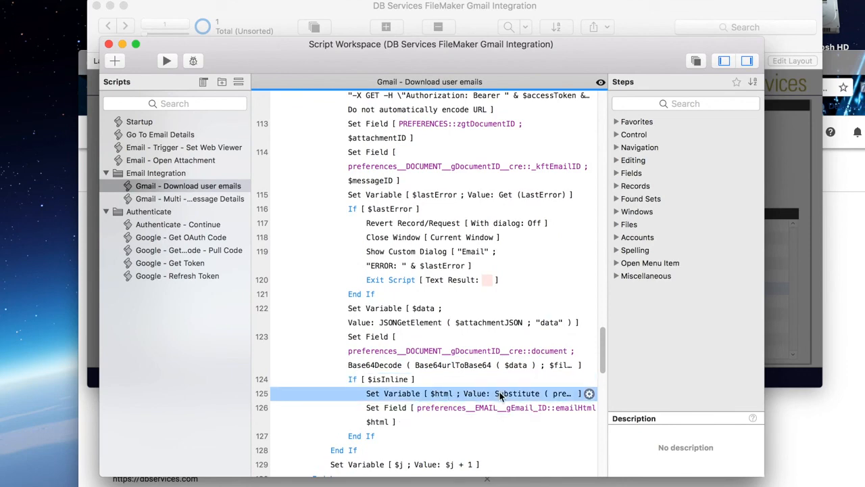
{"action": "double_click", "coordinate": [499, 392]}
{"action": "left_click", "coordinate": [560, 172]}
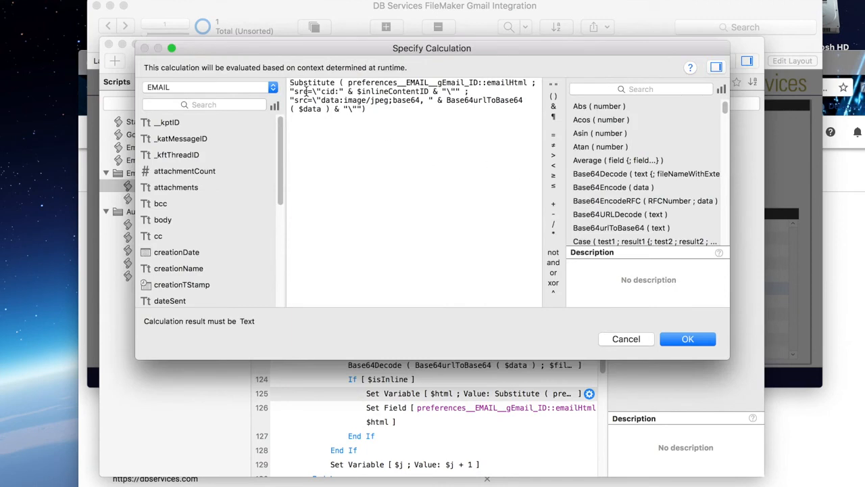
{"action": "left_click_drag", "start_coordinate": [294, 91], "coordinate": [338, 92]}
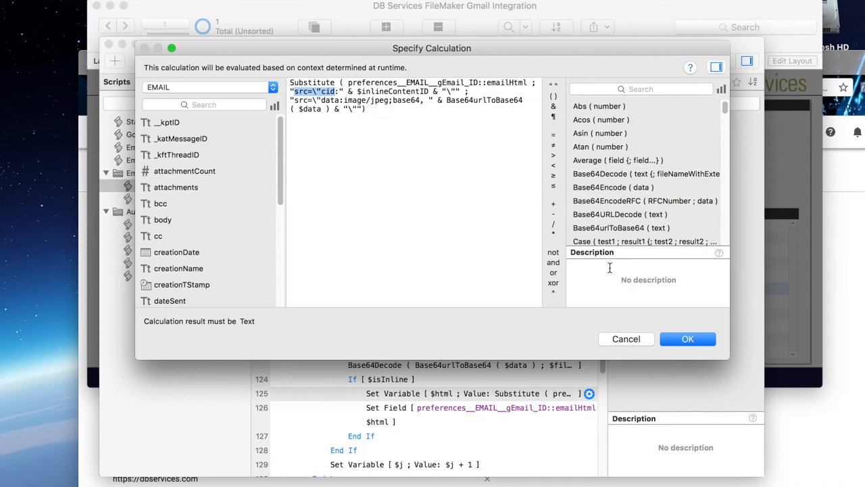
{"action": "left_click", "coordinate": [618, 339]}
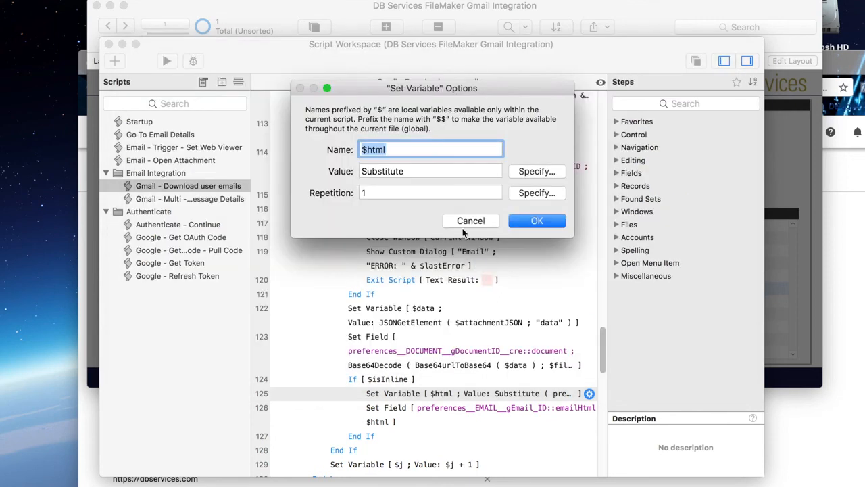
{"action": "left_click", "coordinate": [455, 220]}
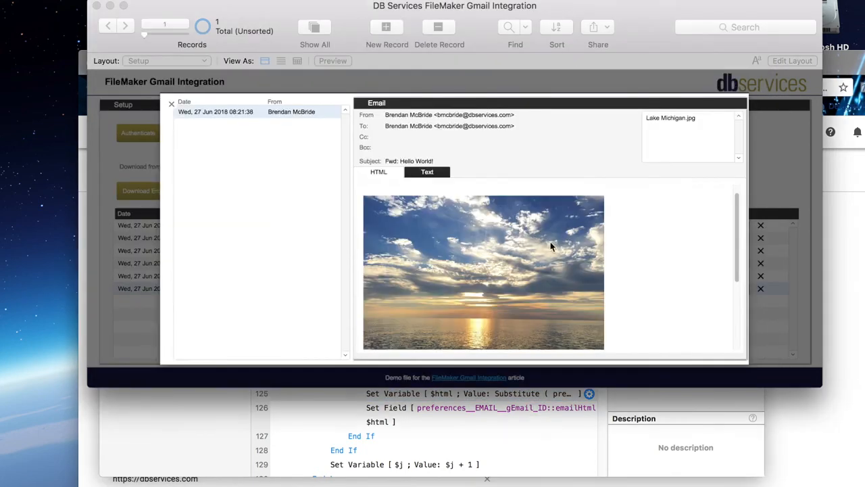
Step: Compare the HTML and plain-text versions of the "Fwd: Hello World!" email, then close its details
{"action": "scroll", "coordinate": [533, 273], "scroll_direction": "down", "scroll_amount": 3}
{"action": "scroll", "coordinate": [537, 266], "scroll_direction": "up", "scroll_amount": 5}
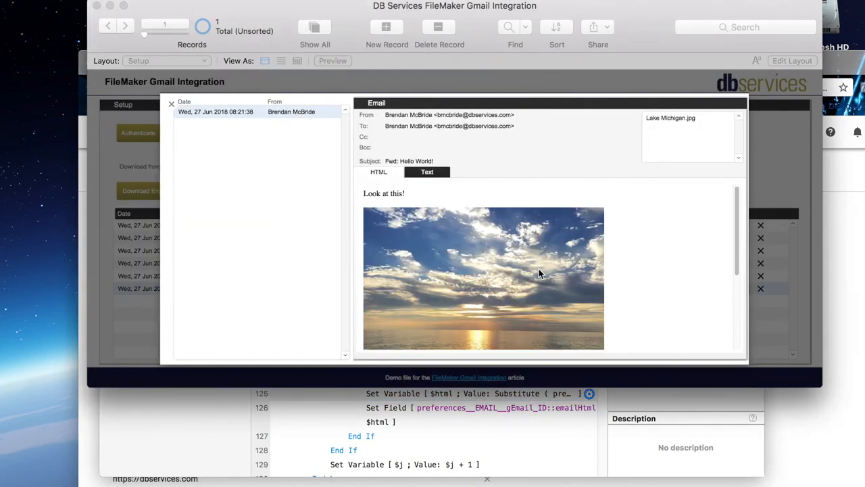
{"action": "left_click", "coordinate": [435, 172]}
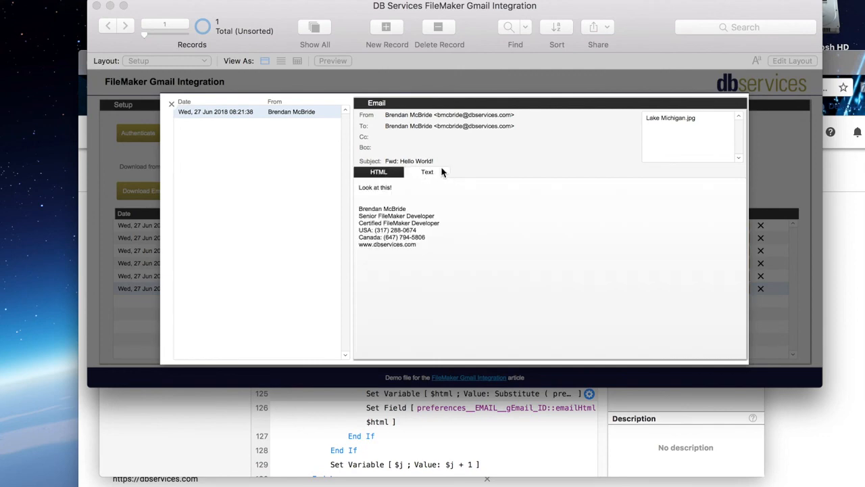
{"action": "left_click", "coordinate": [394, 172]}
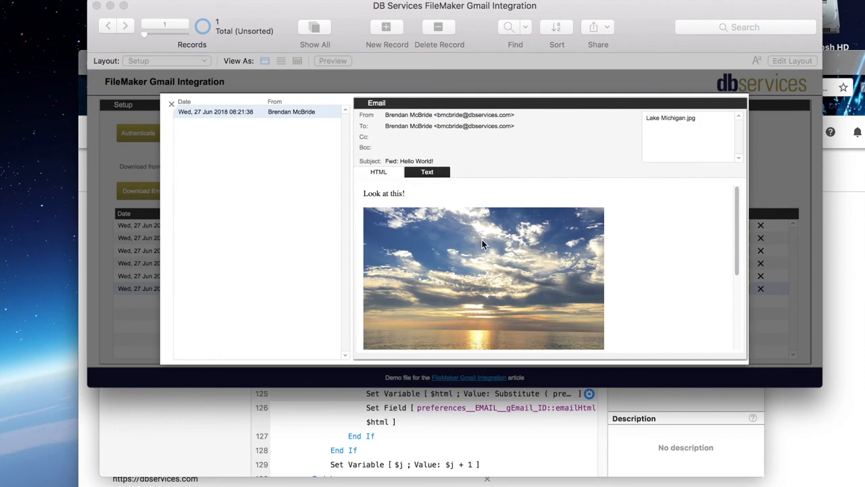
{"action": "scroll", "coordinate": [465, 242], "scroll_direction": "down", "scroll_amount": 1}
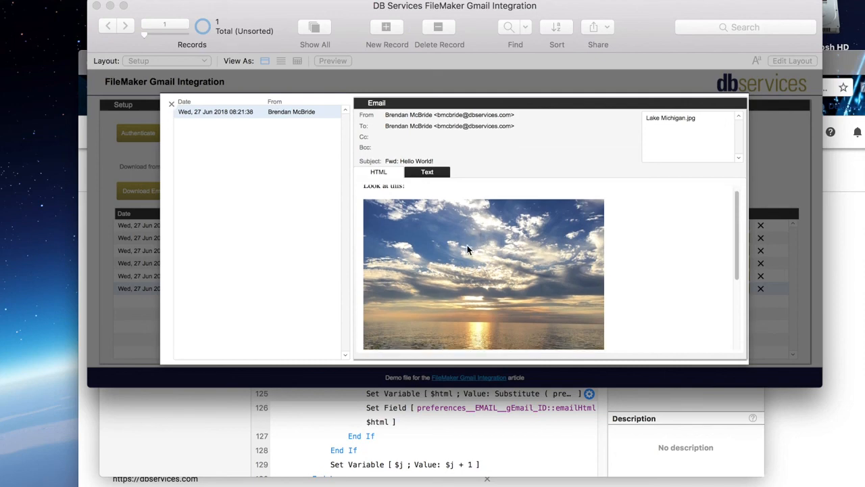
{"action": "scroll", "coordinate": [476, 254], "scroll_direction": "down", "scroll_amount": 2}
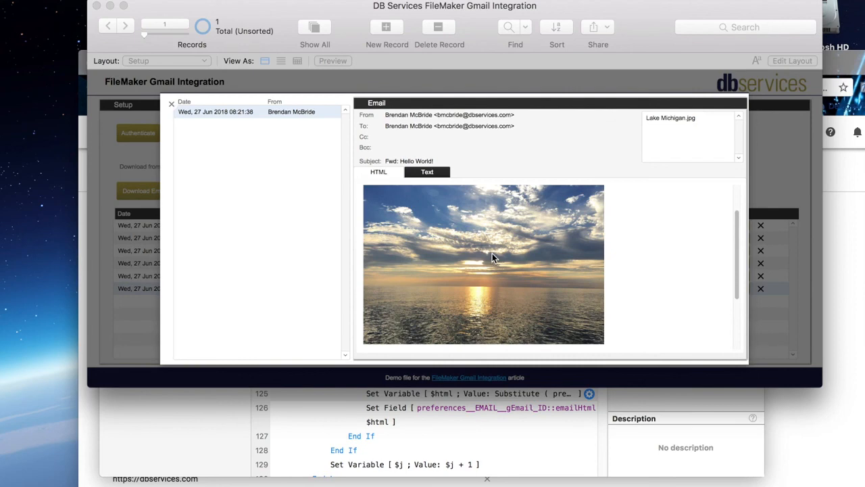
{"action": "left_click", "coordinate": [172, 104]}
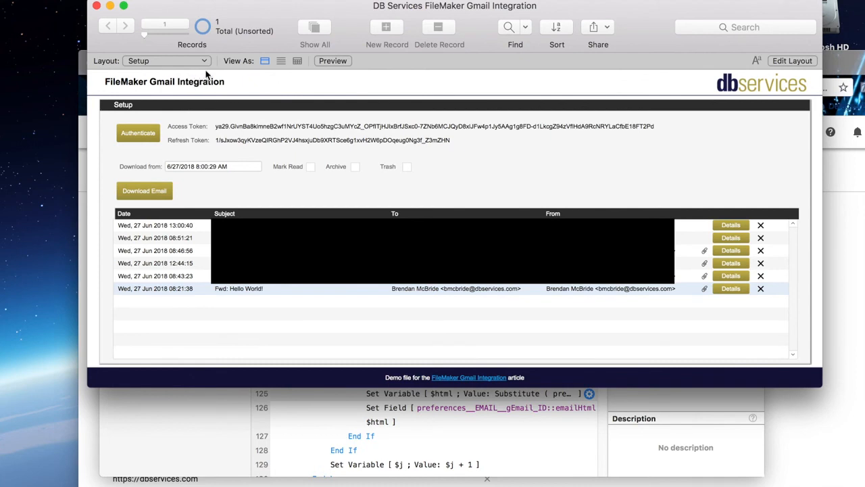